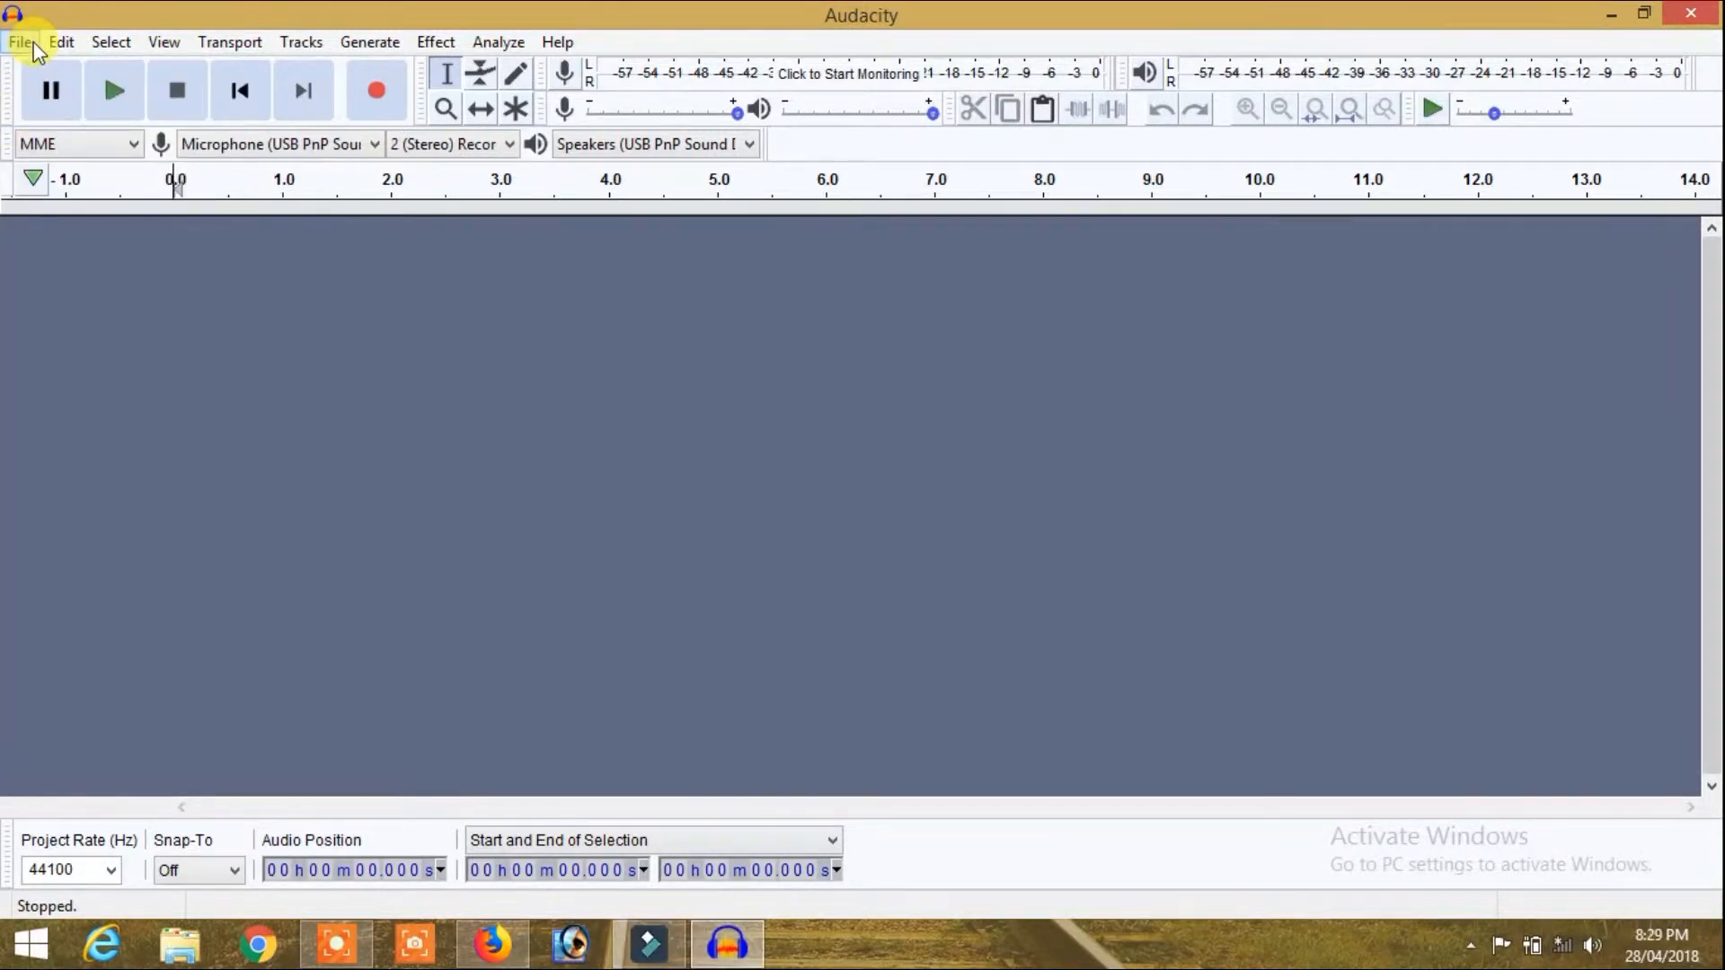
Step: Open the audio file noice 222222 from the Desktop
left_click(34, 43)
left_click(46, 95)
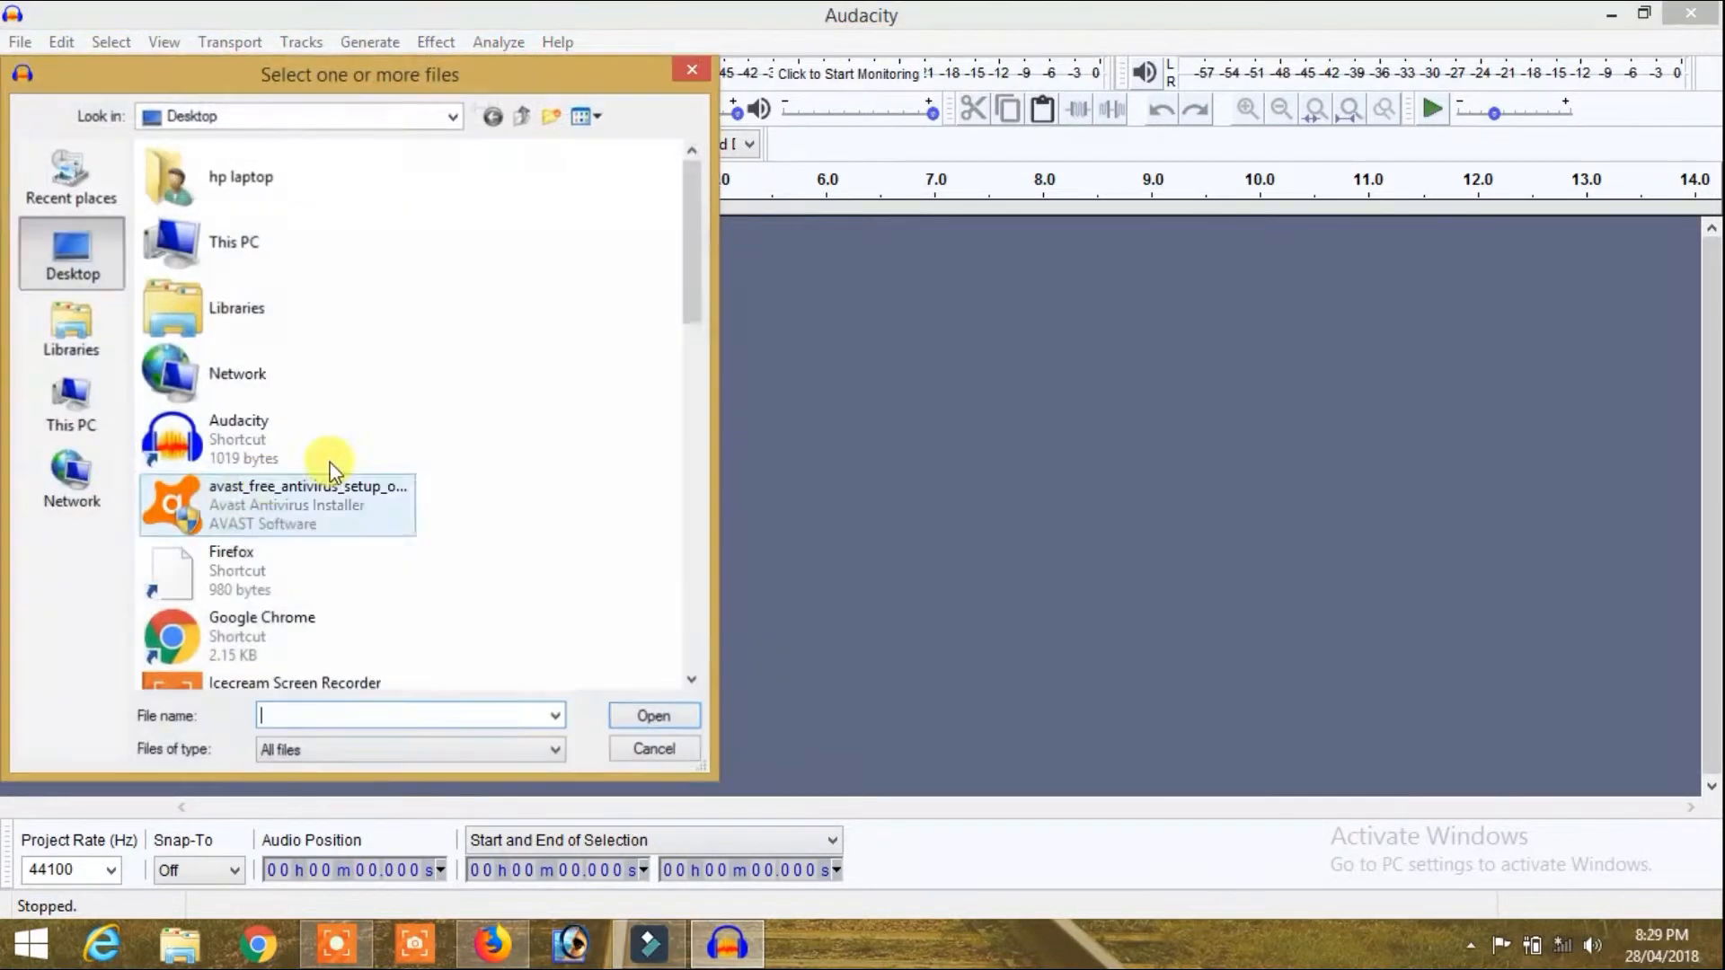
left_click_drag(704, 223, 708, 552)
left_click(349, 449)
left_click(653, 715)
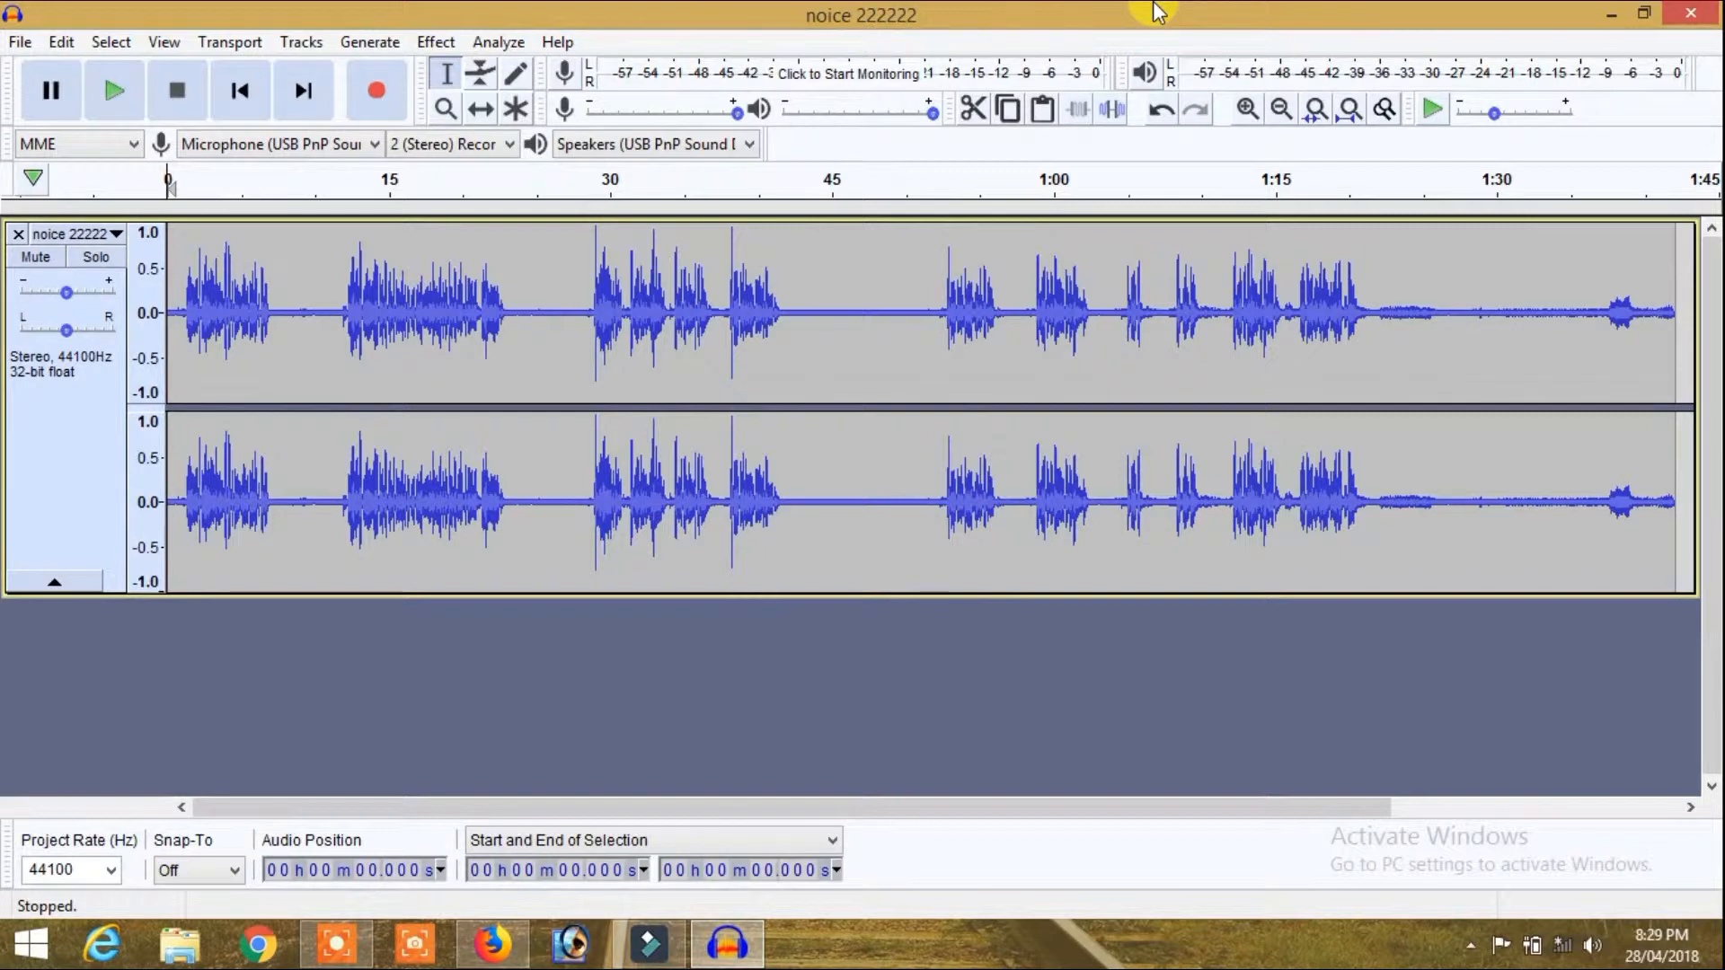
Step: Examine the spoken passage from about 12.5 to 22.8 s and the quiet gap from about 43 to 51 s
left_click(351, 224)
left_click_drag(352, 224, 503, 236)
left_click(804, 217)
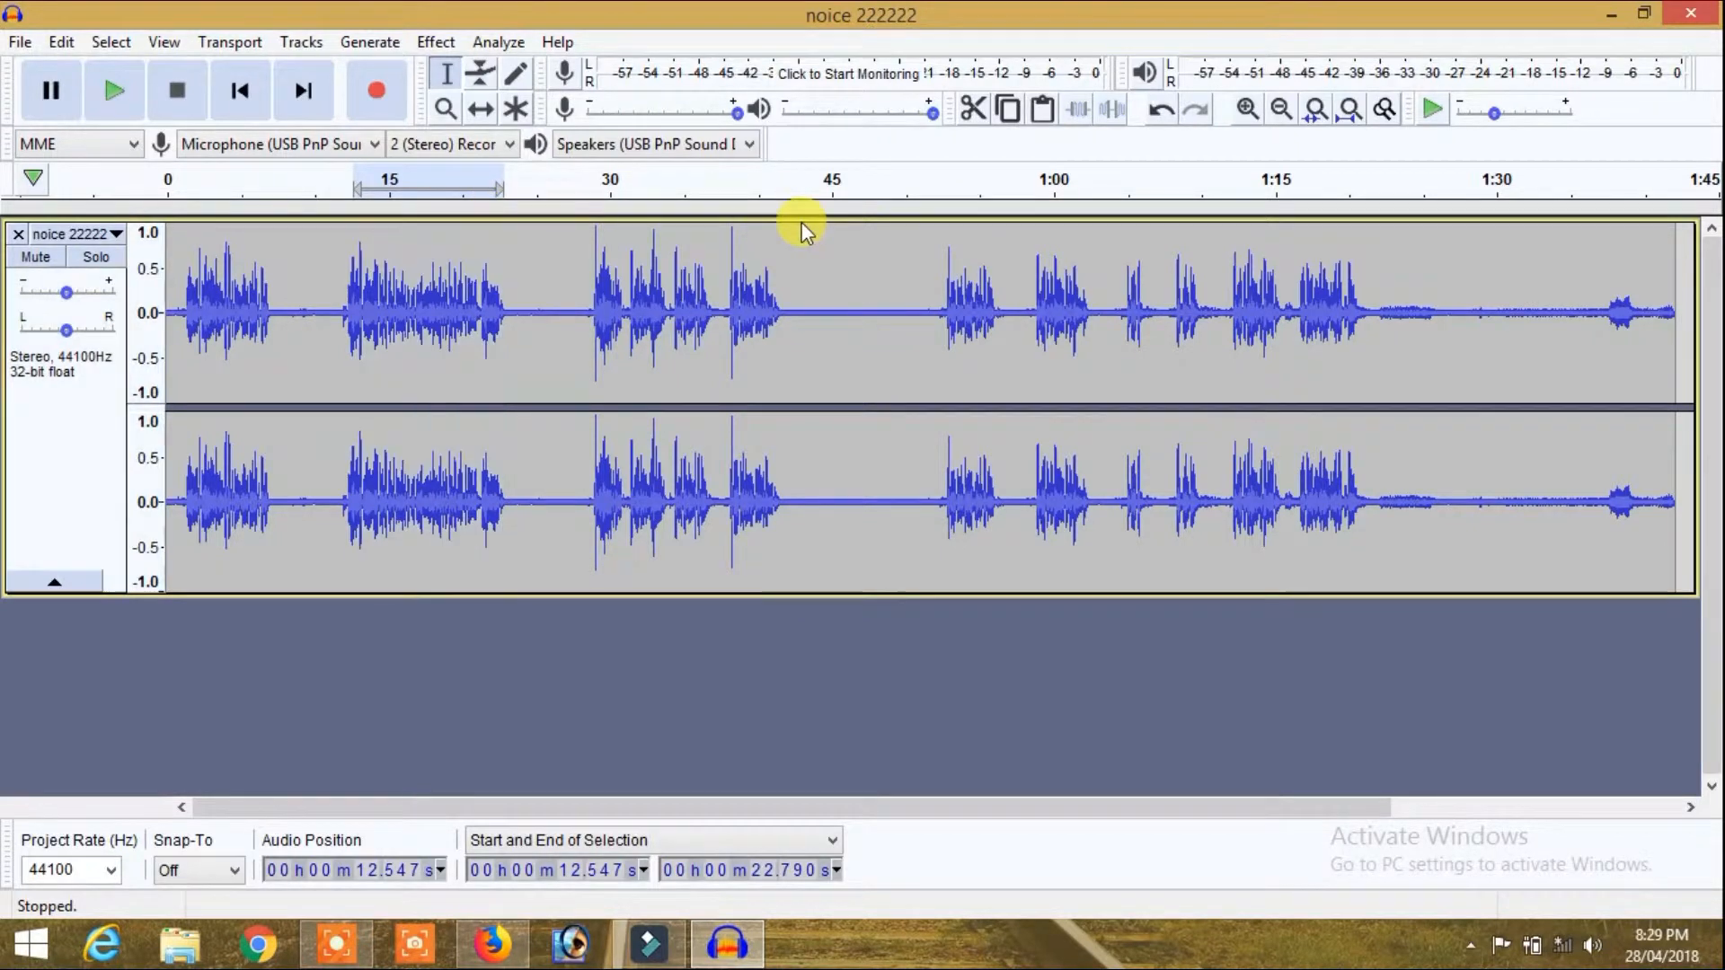
left_click_drag(802, 223, 919, 249)
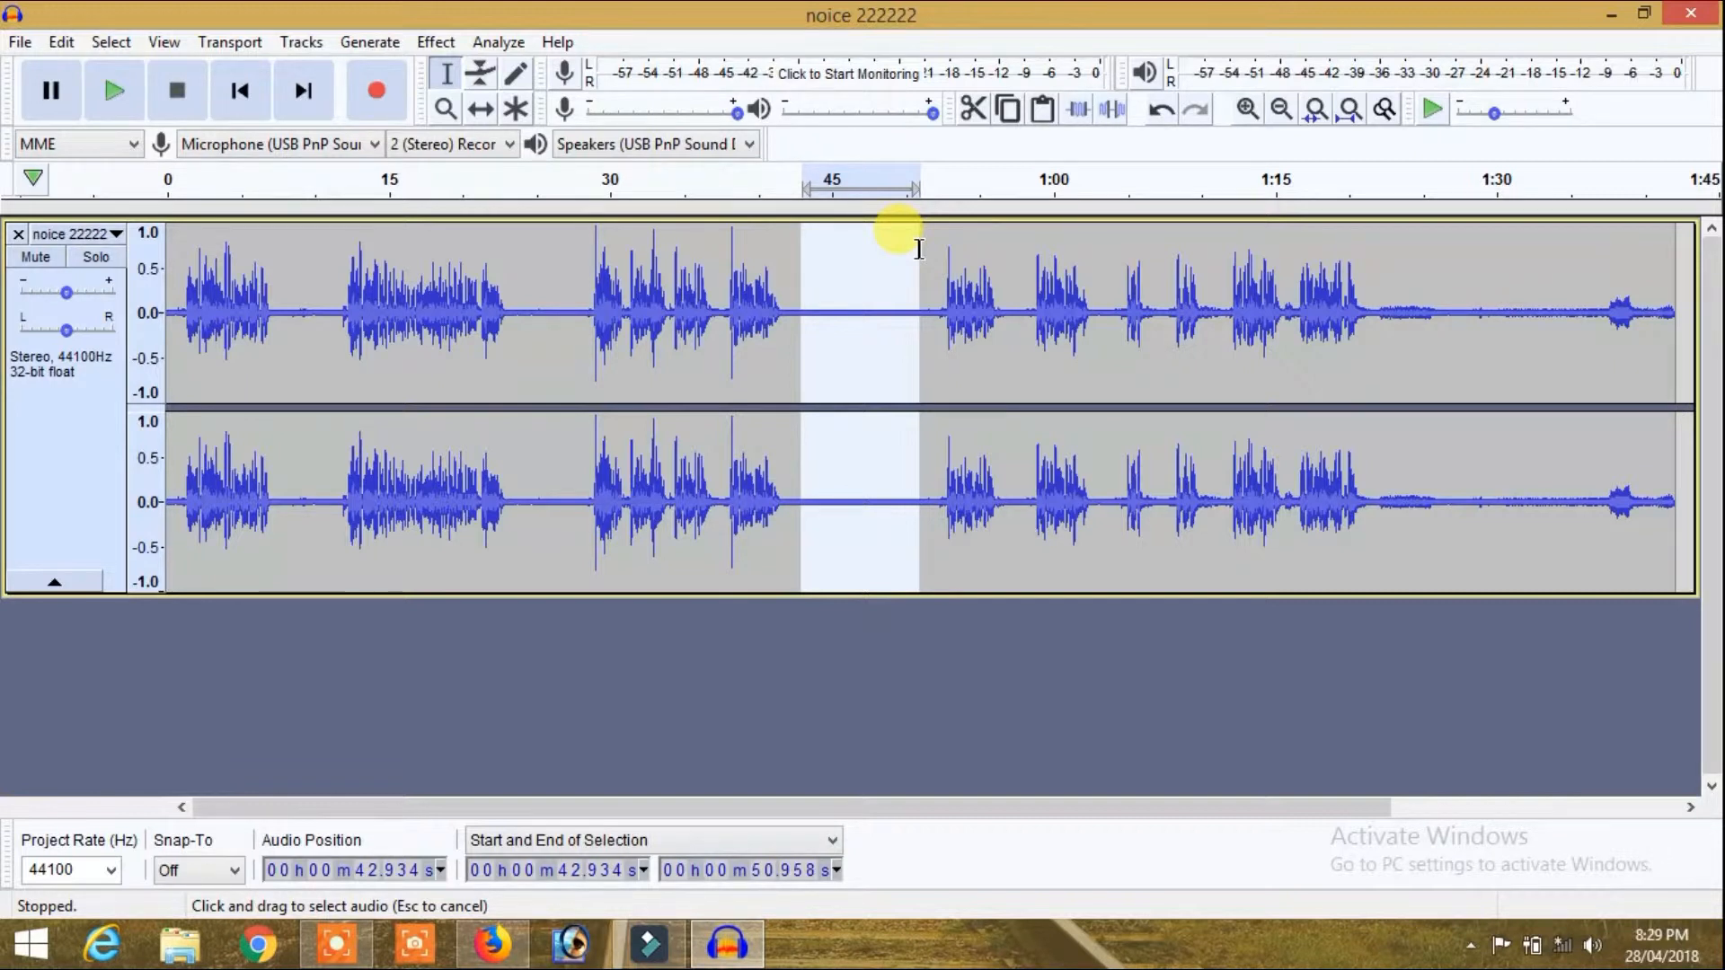
left_click_drag(168, 233, 426, 216)
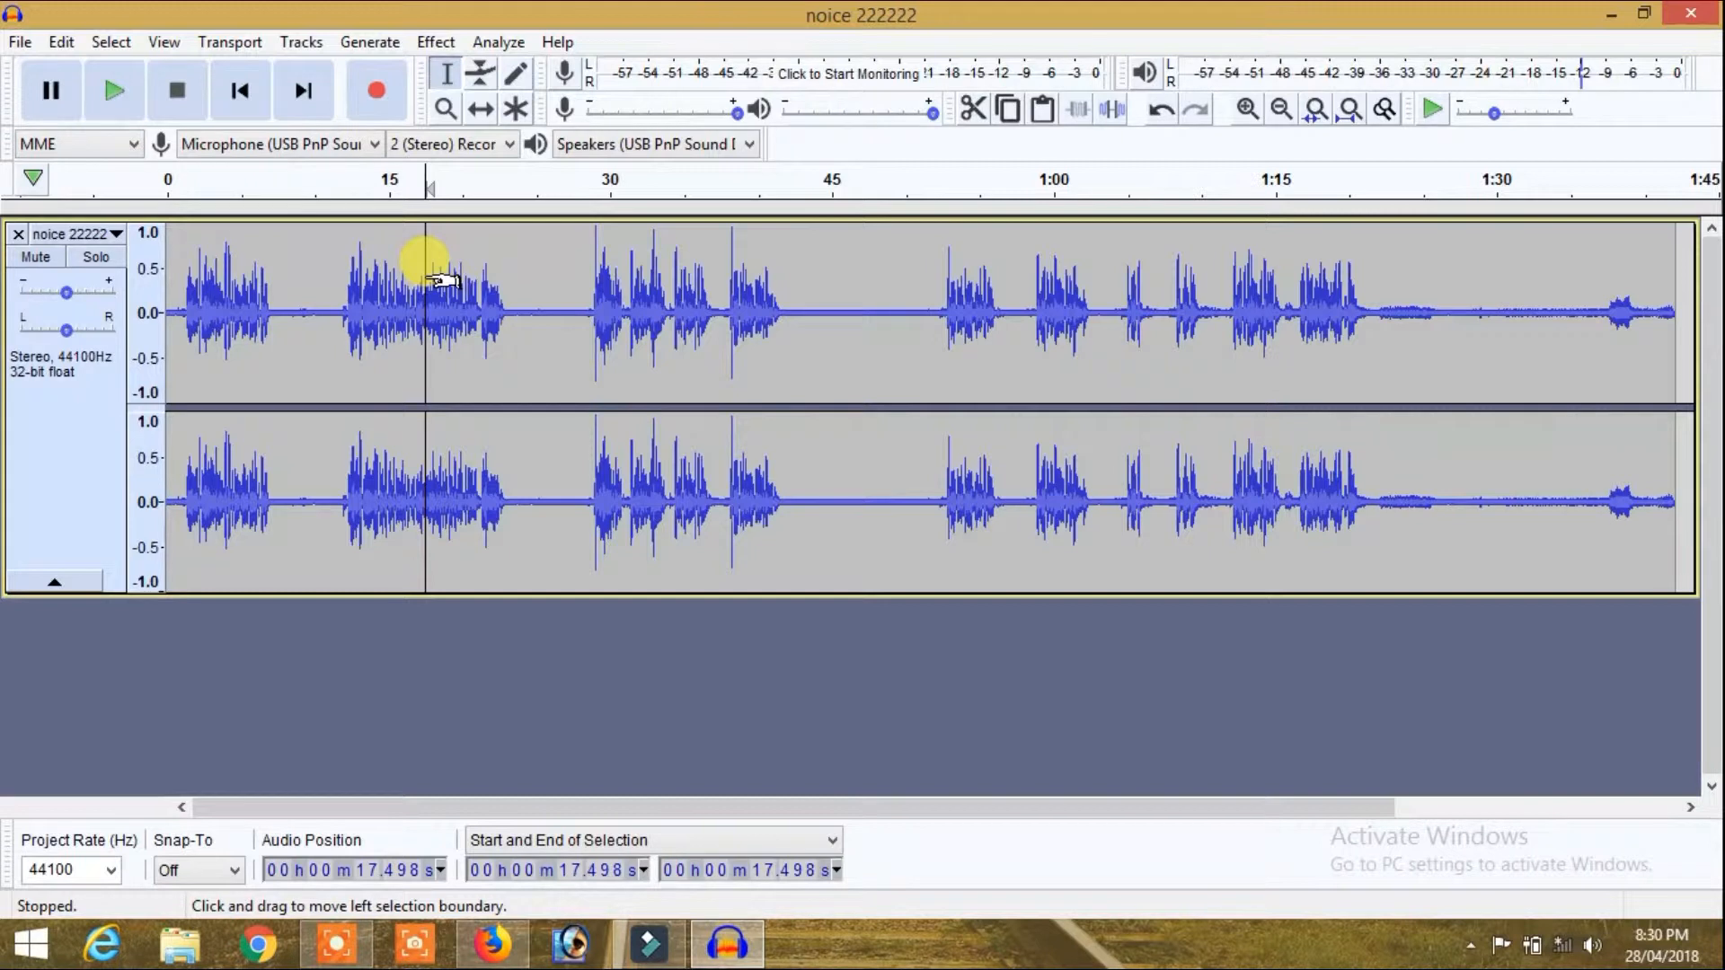
Step: Capture a noise profile for Noise Reduction from the quiet passage between about 42.5 and 51.7 s
left_click_drag(796, 220, 931, 242)
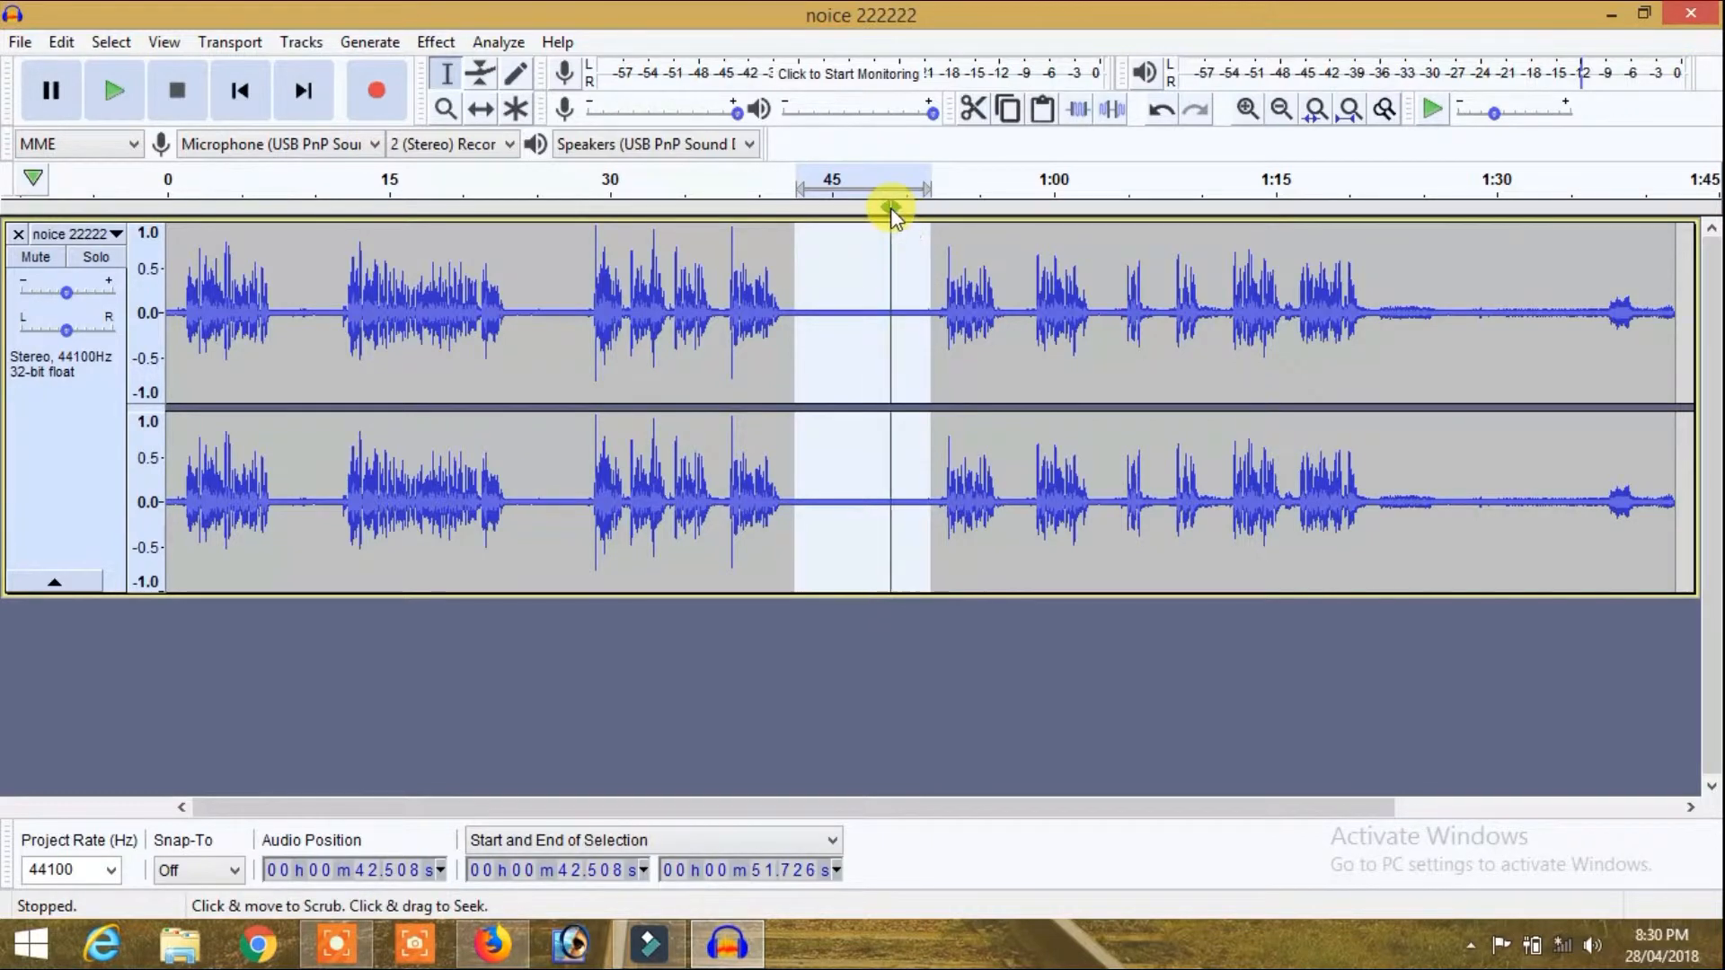
left_click(436, 41)
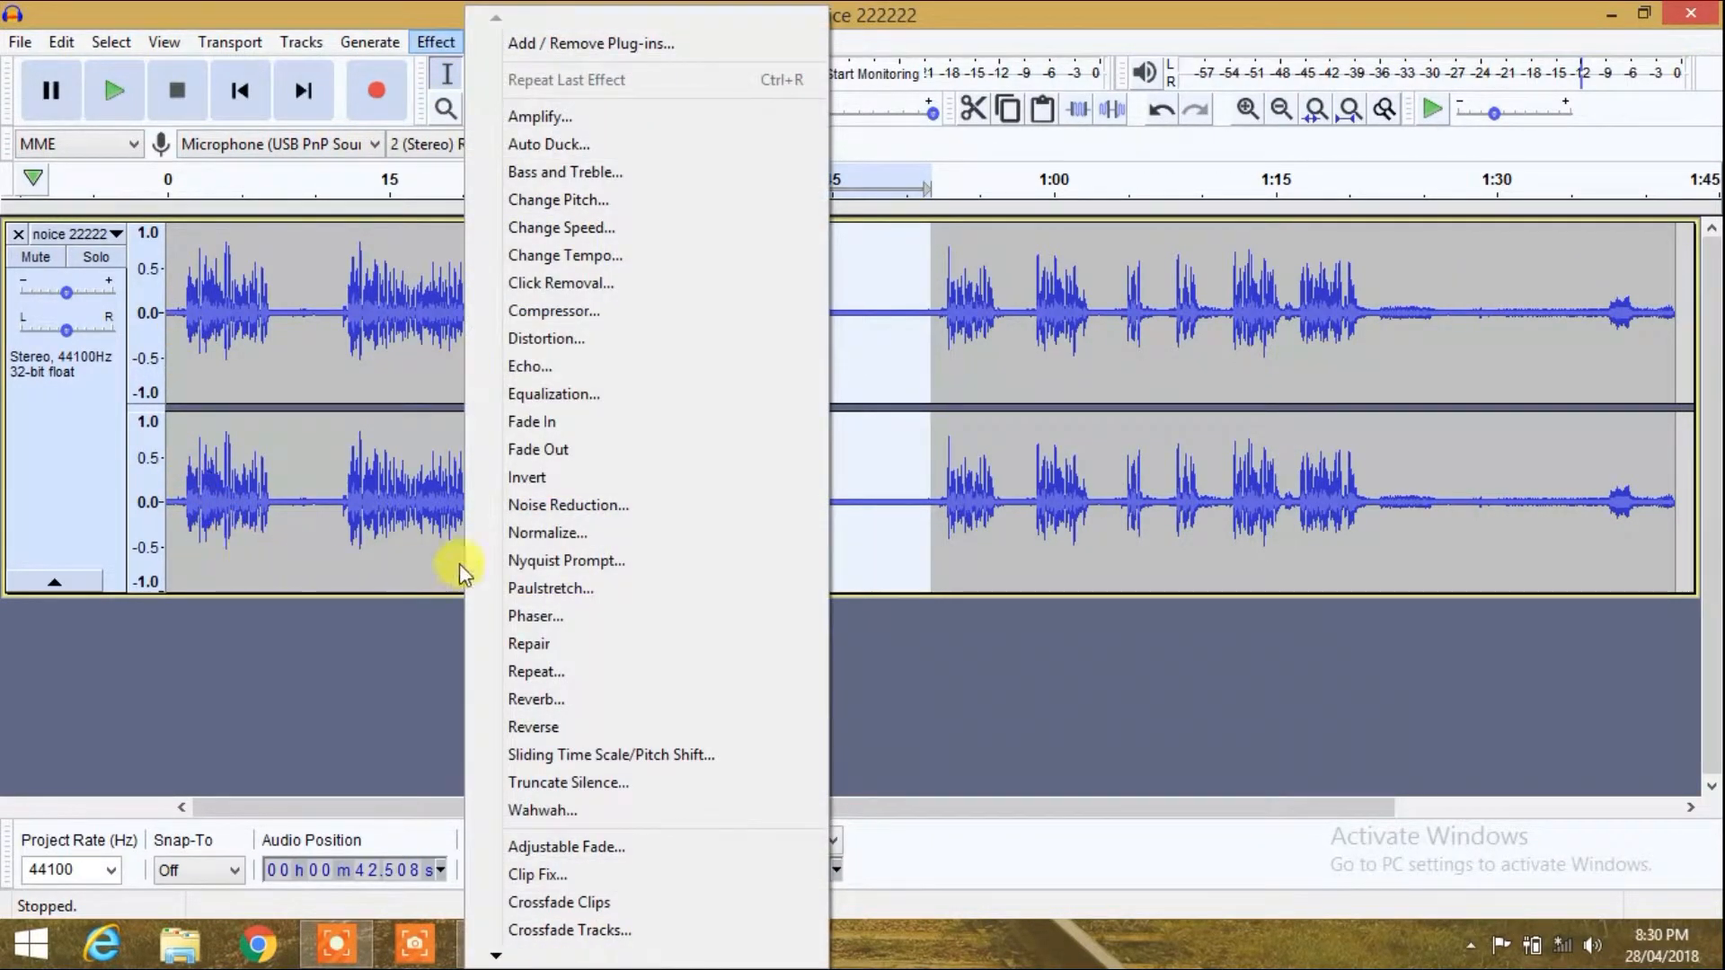
left_click(568, 507)
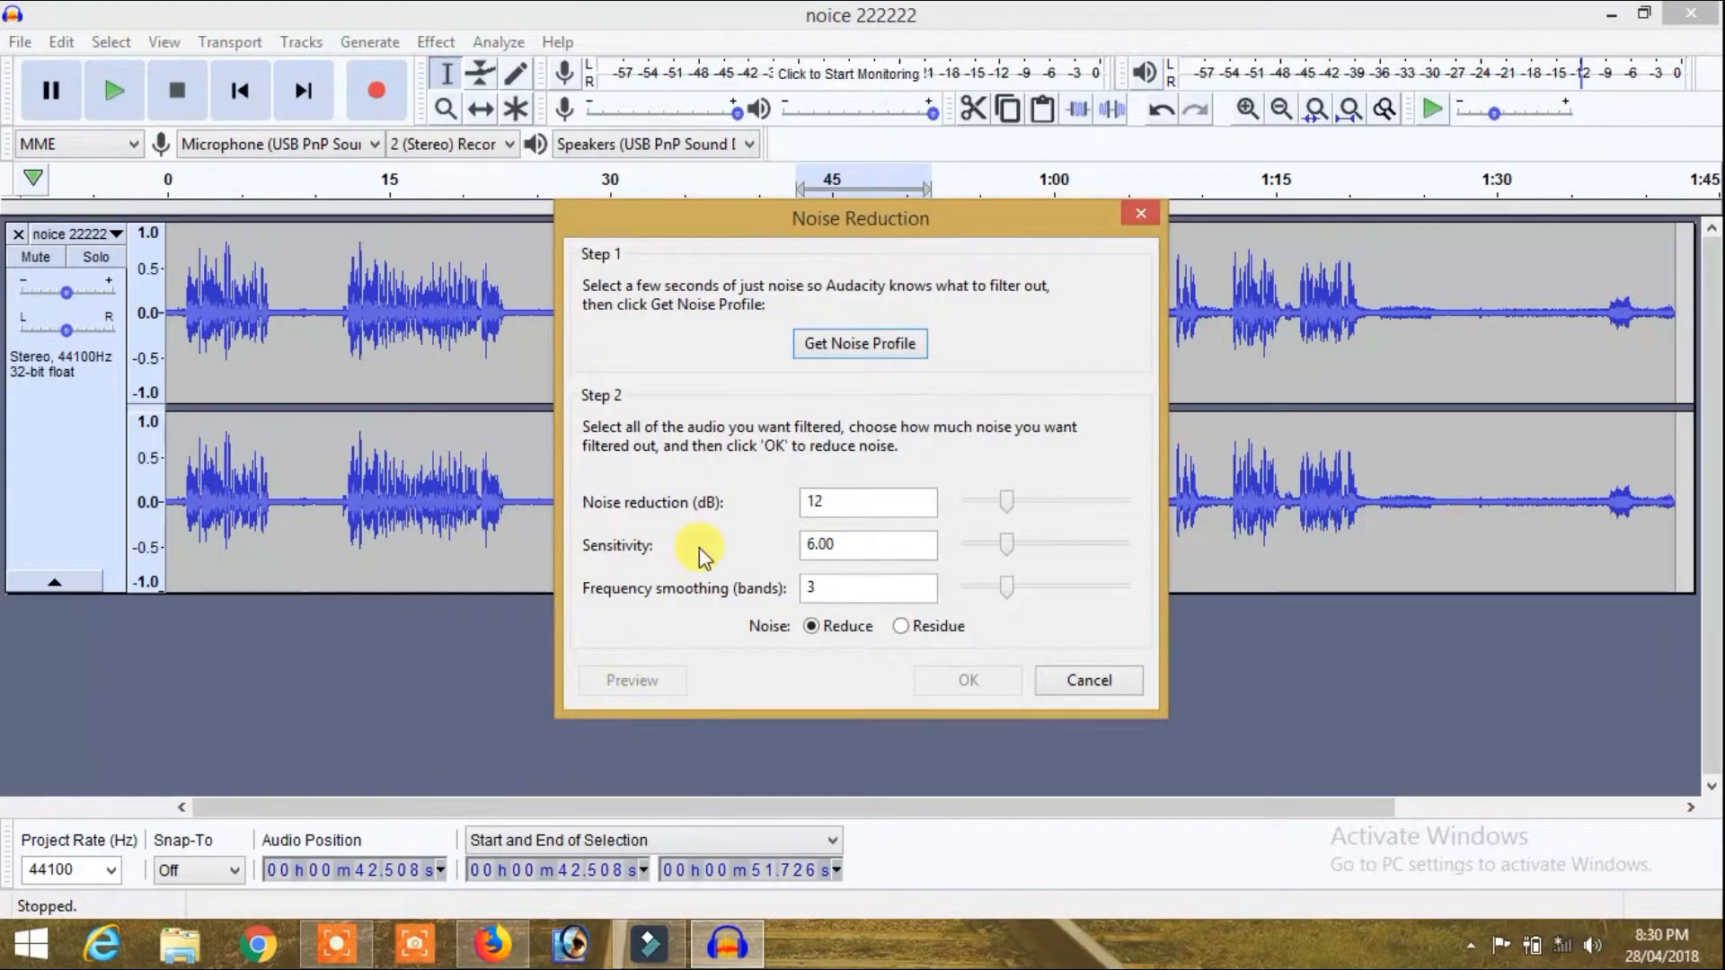
left_click(892, 343)
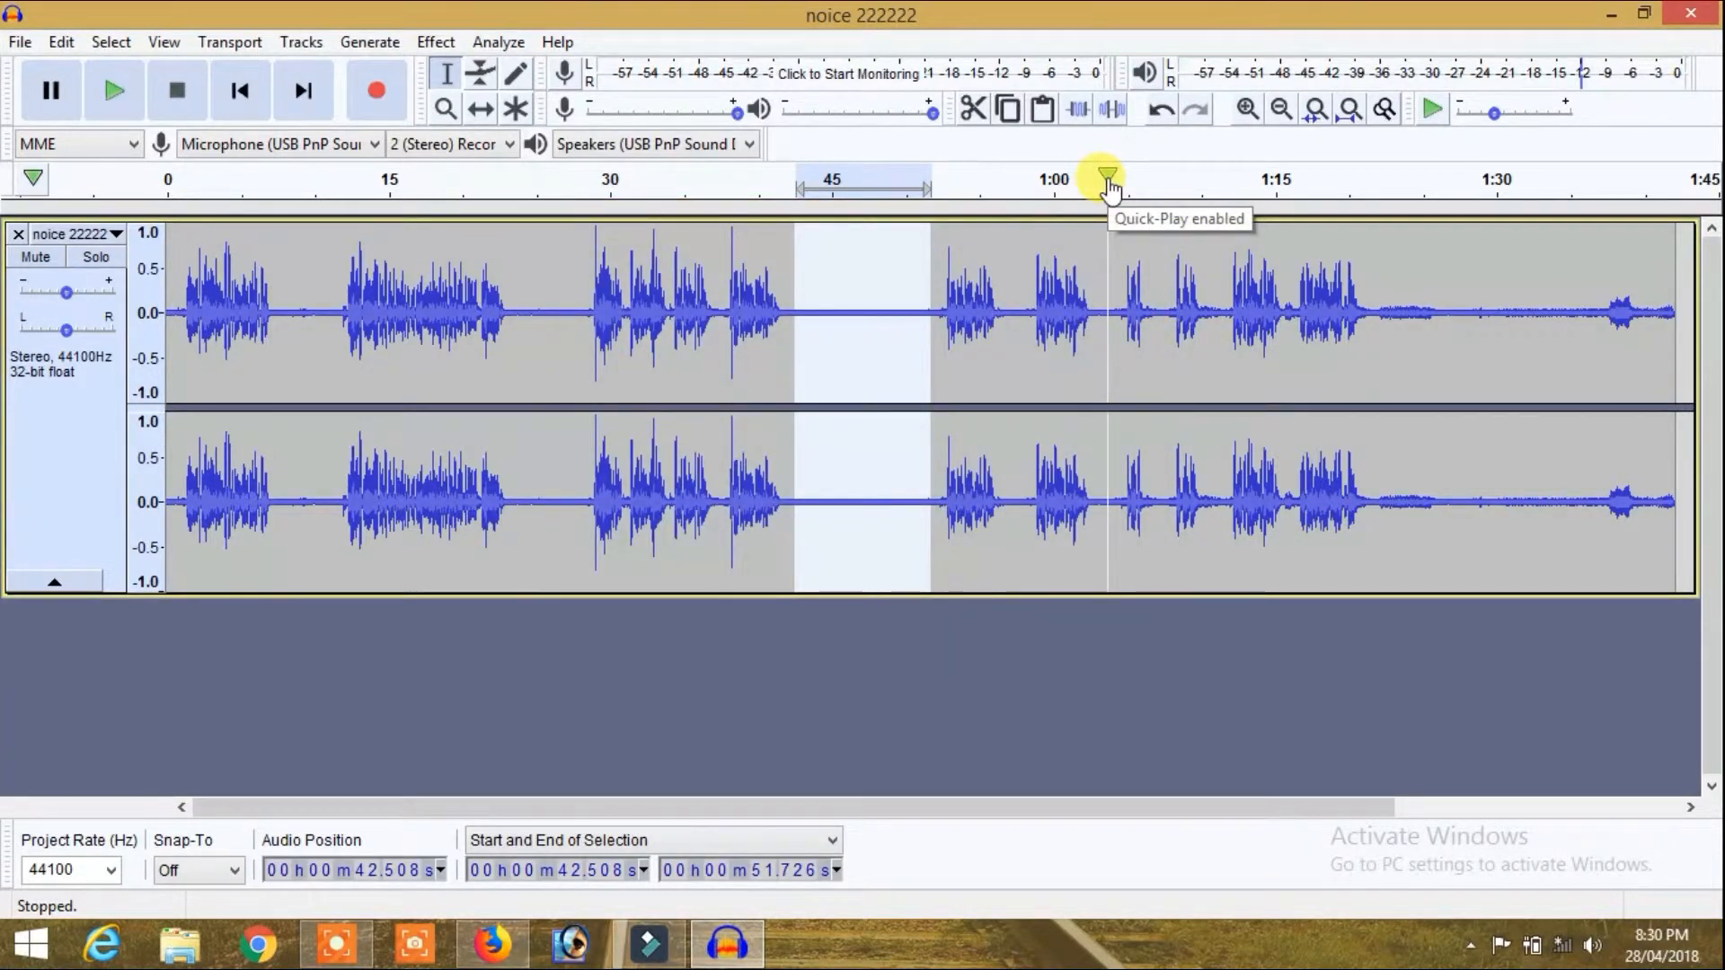
Step: Apply Noise Reduction to the whole track at 12 dB, sensitivity 6.00 and 3 smoothing bands, and clear the selection
double_click(981, 331)
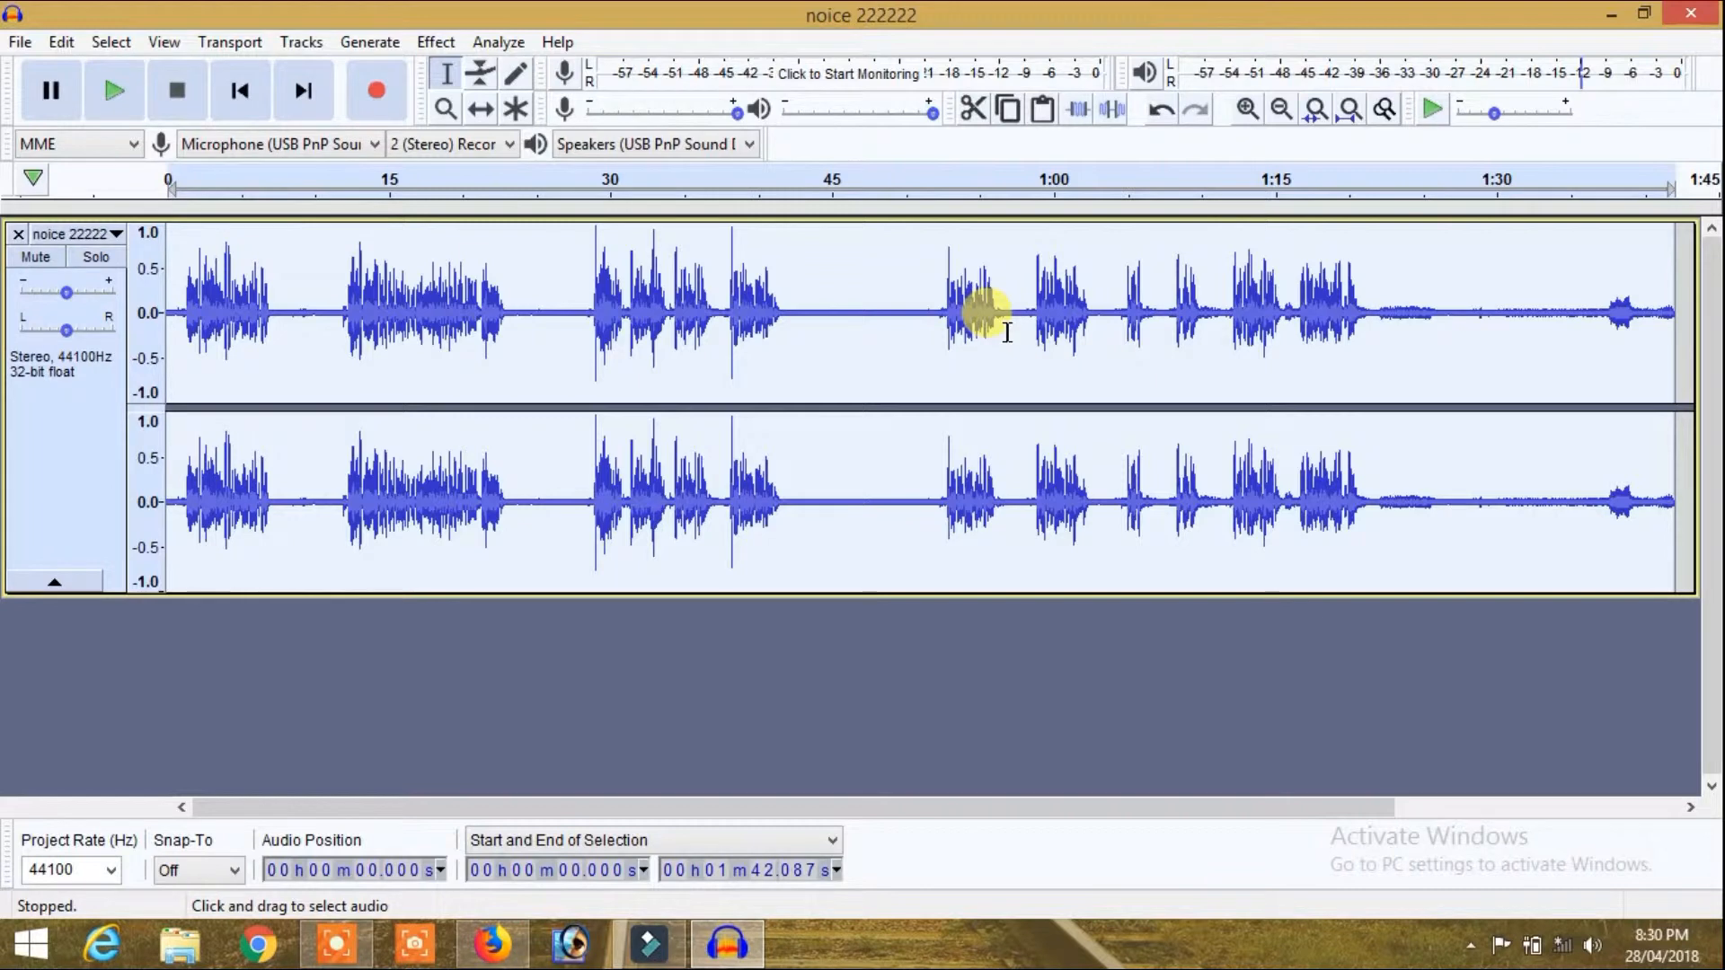
left_click(424, 41)
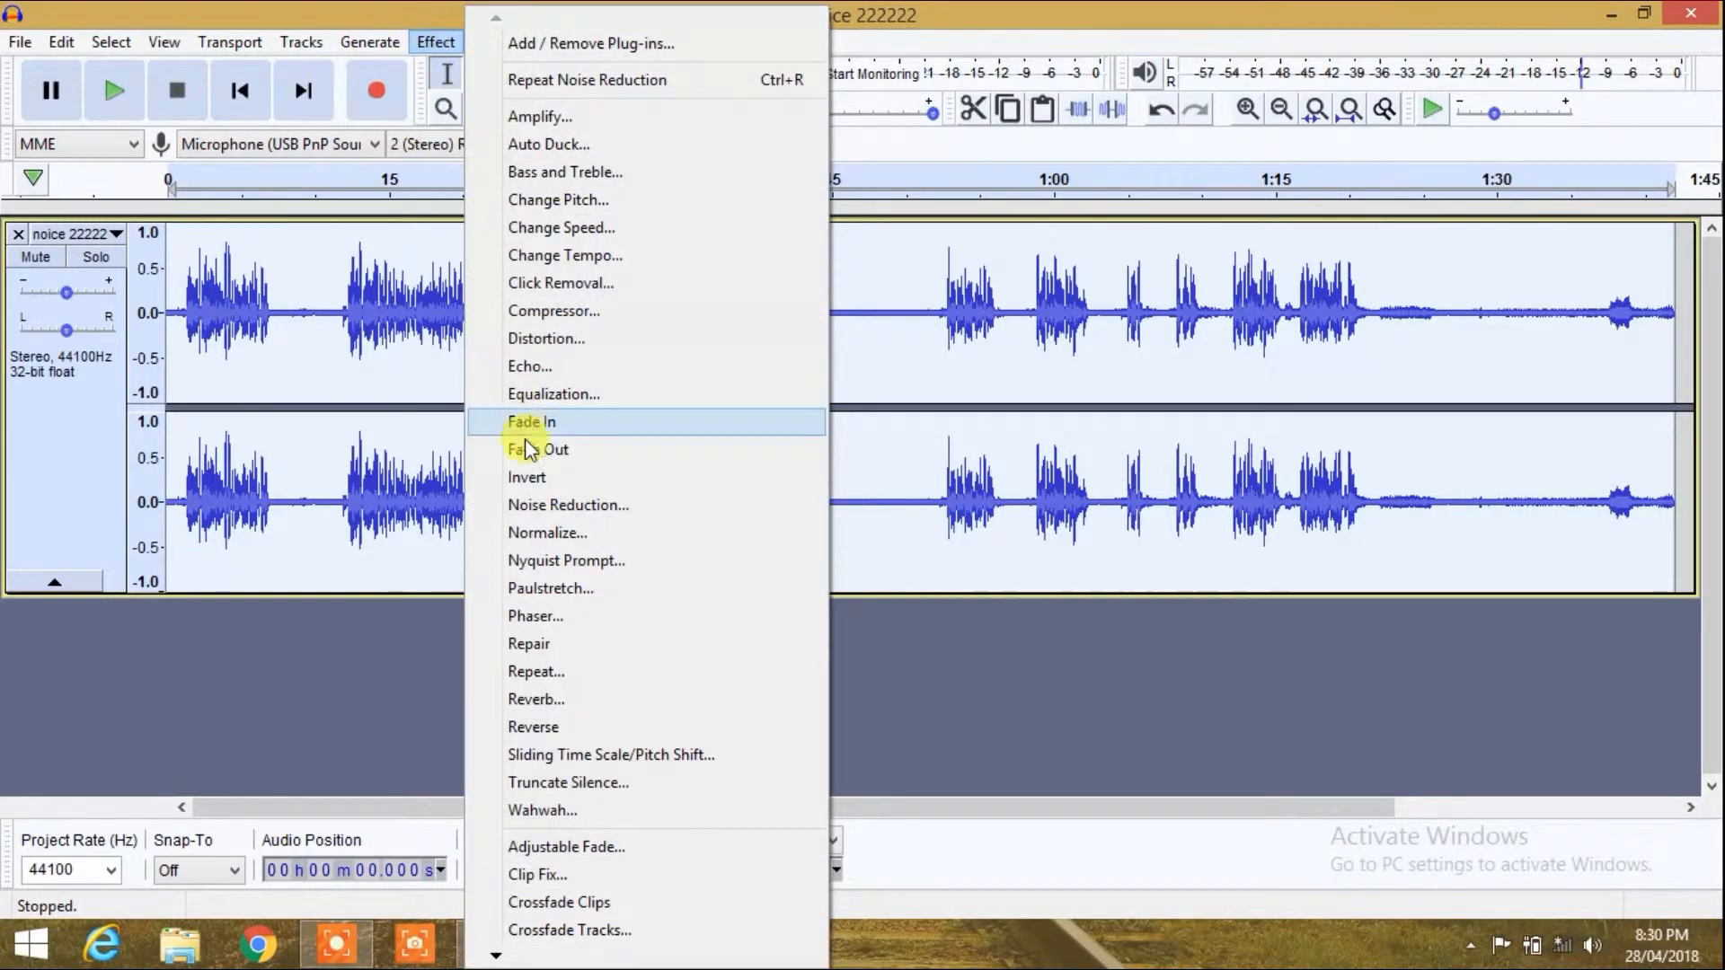
left_click(602, 507)
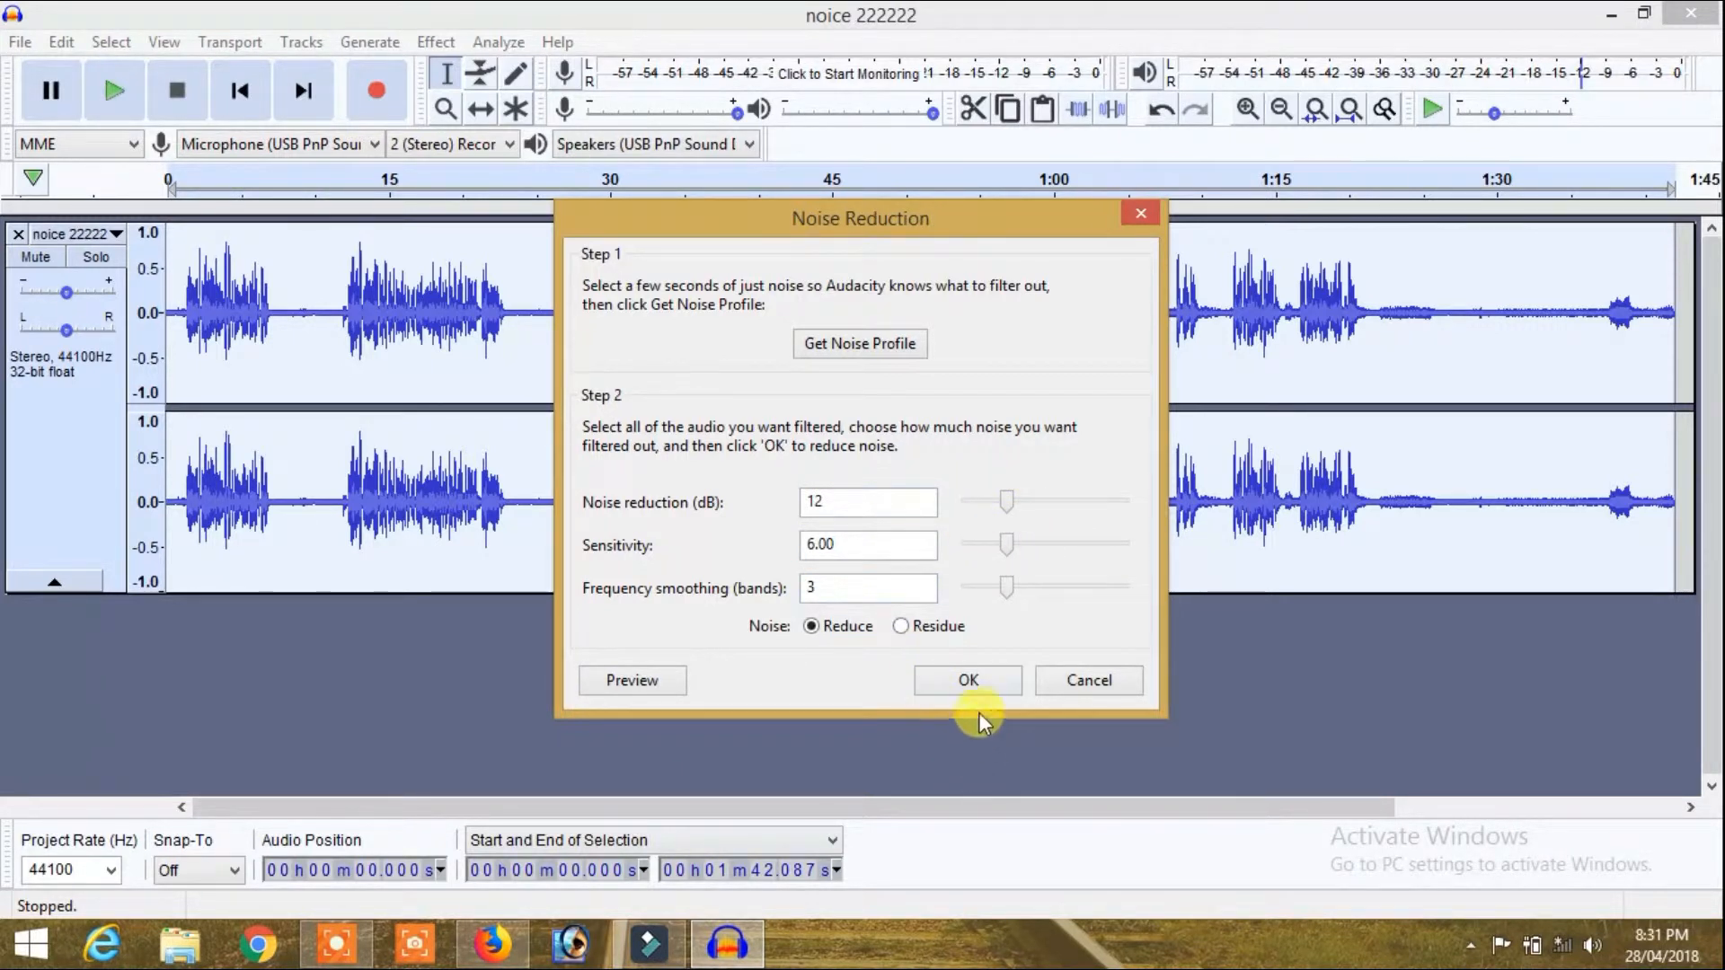
left_click(991, 683)
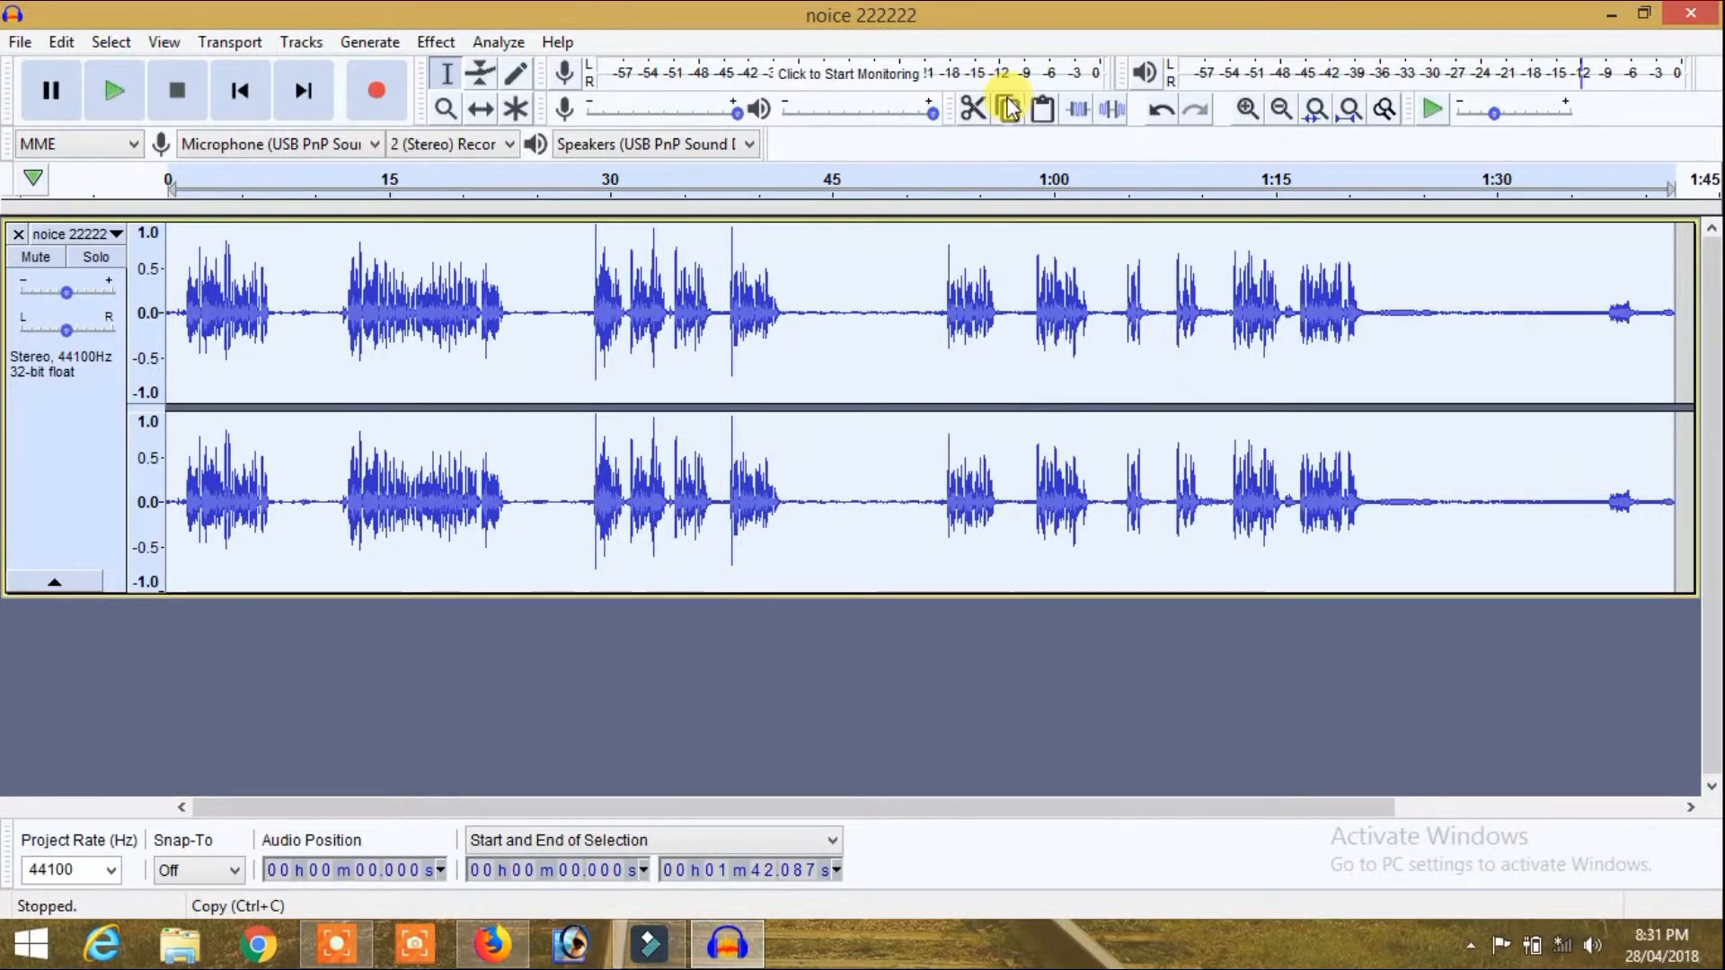
left_click_drag(595, 226, 902, 248)
left_click(868, 270)
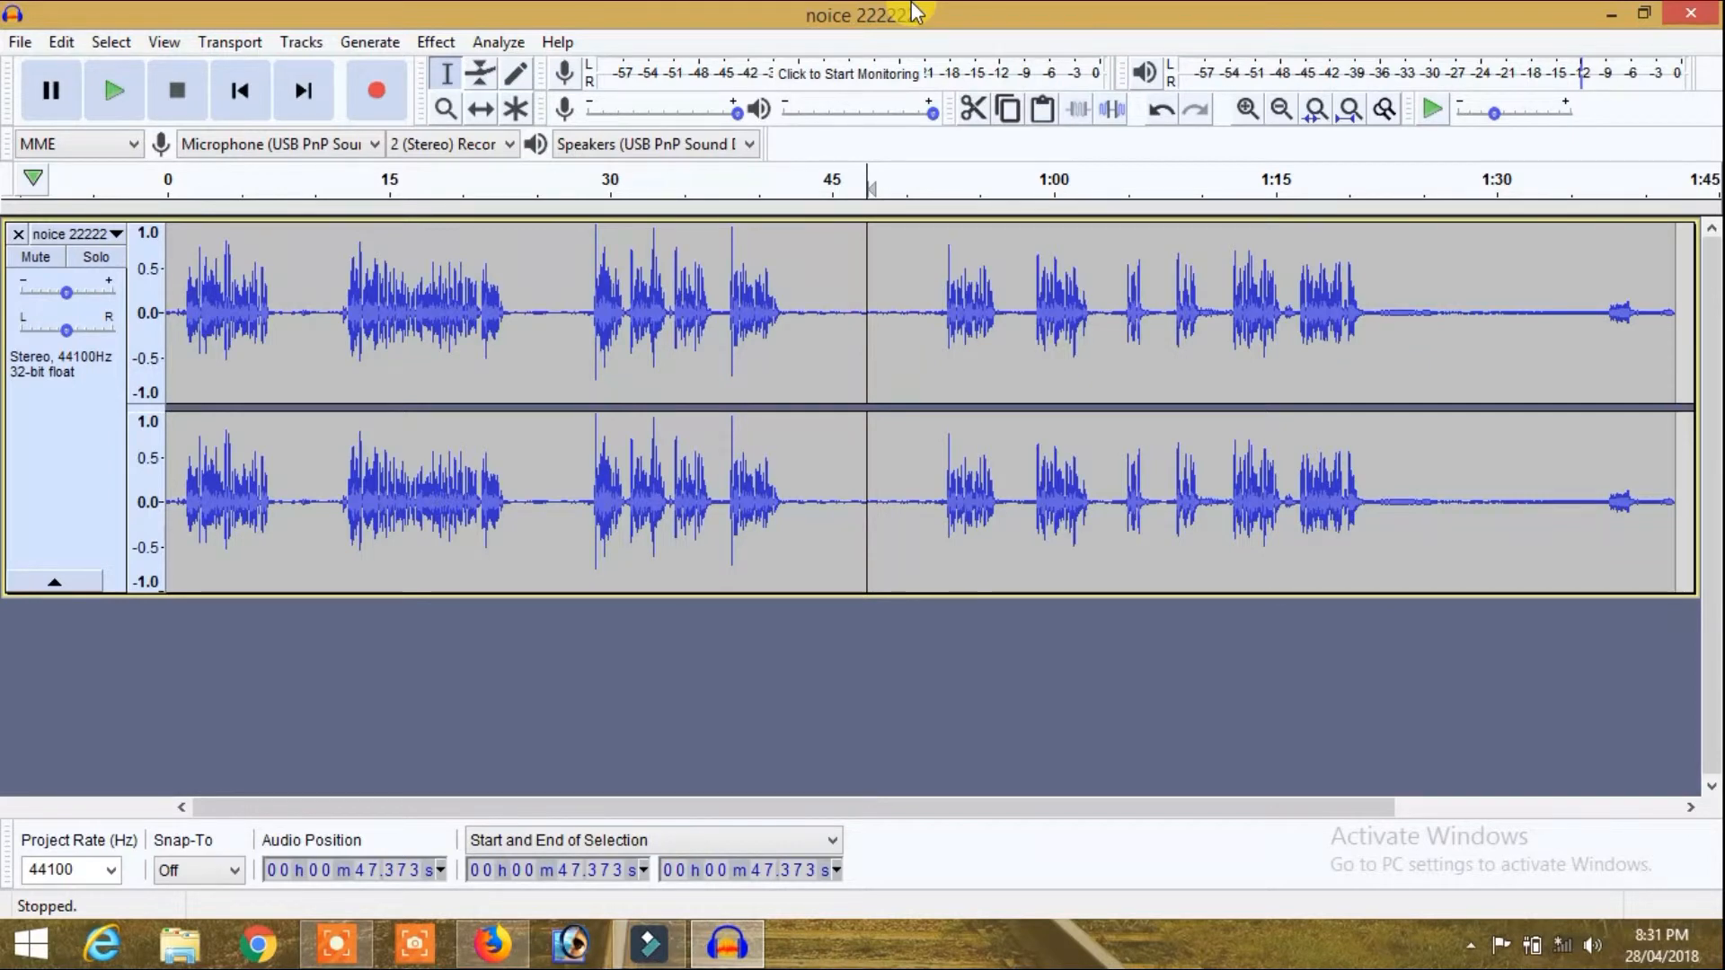
Step: Export the cleaned audio to the Desktop as a 16-bit PCM WAV file named noice22, accepting the metadata tags
left_click(22, 42)
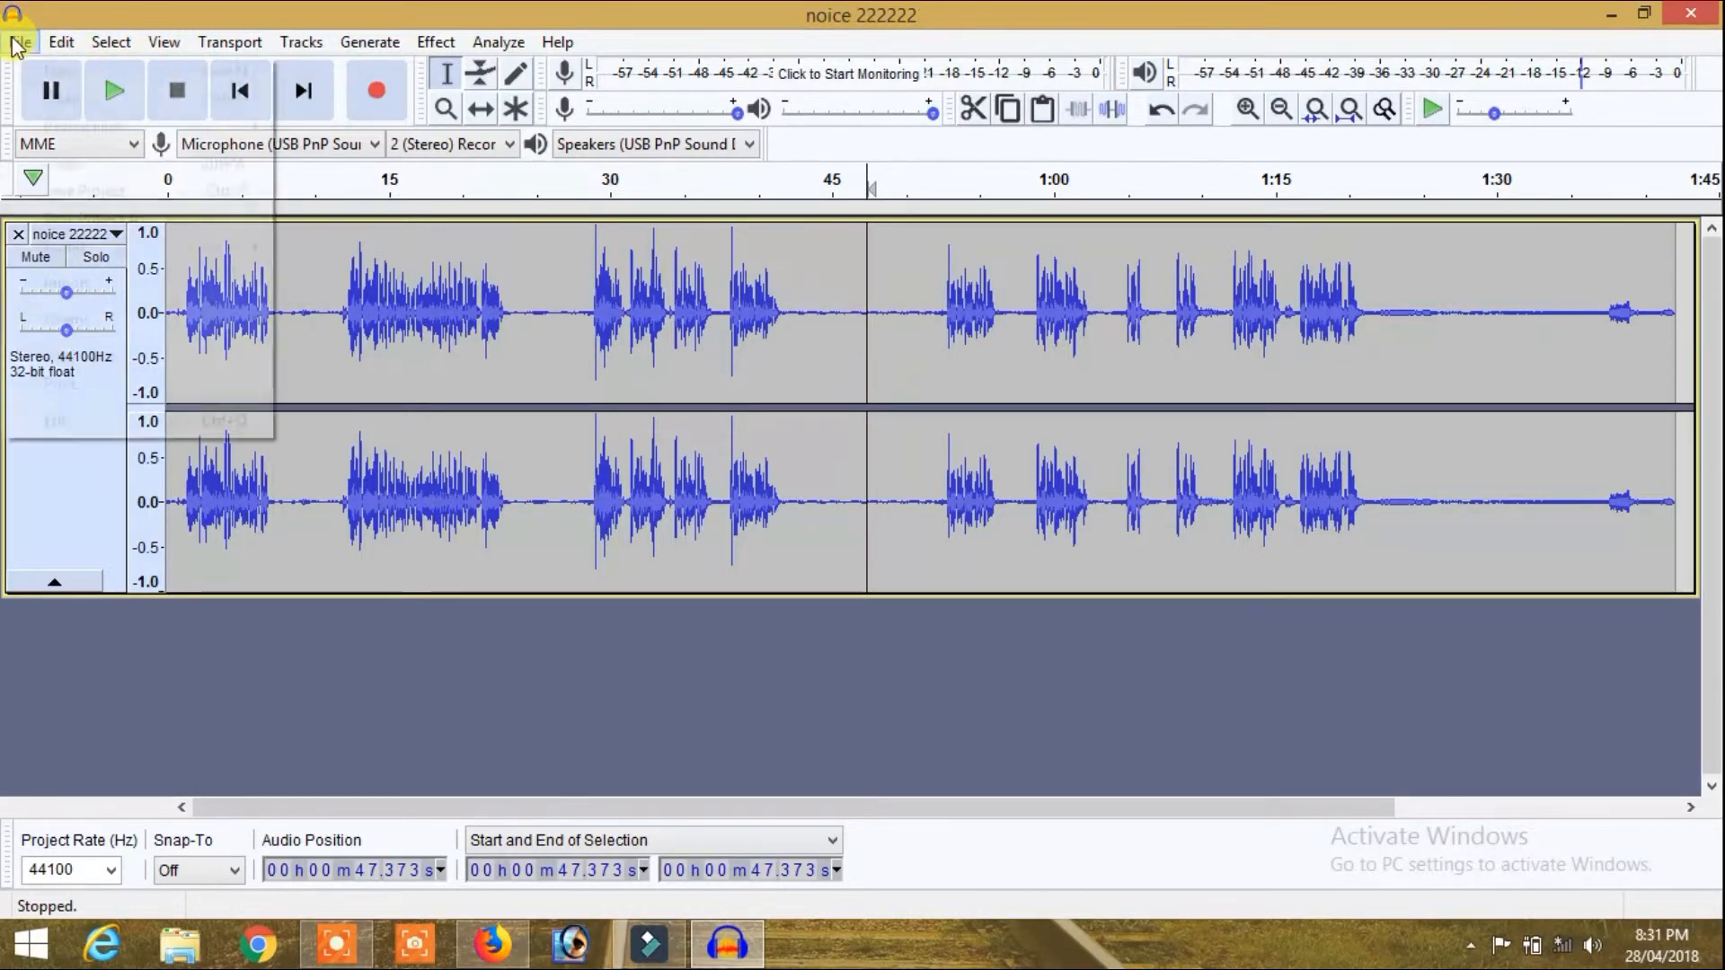
mouse_move(108, 252)
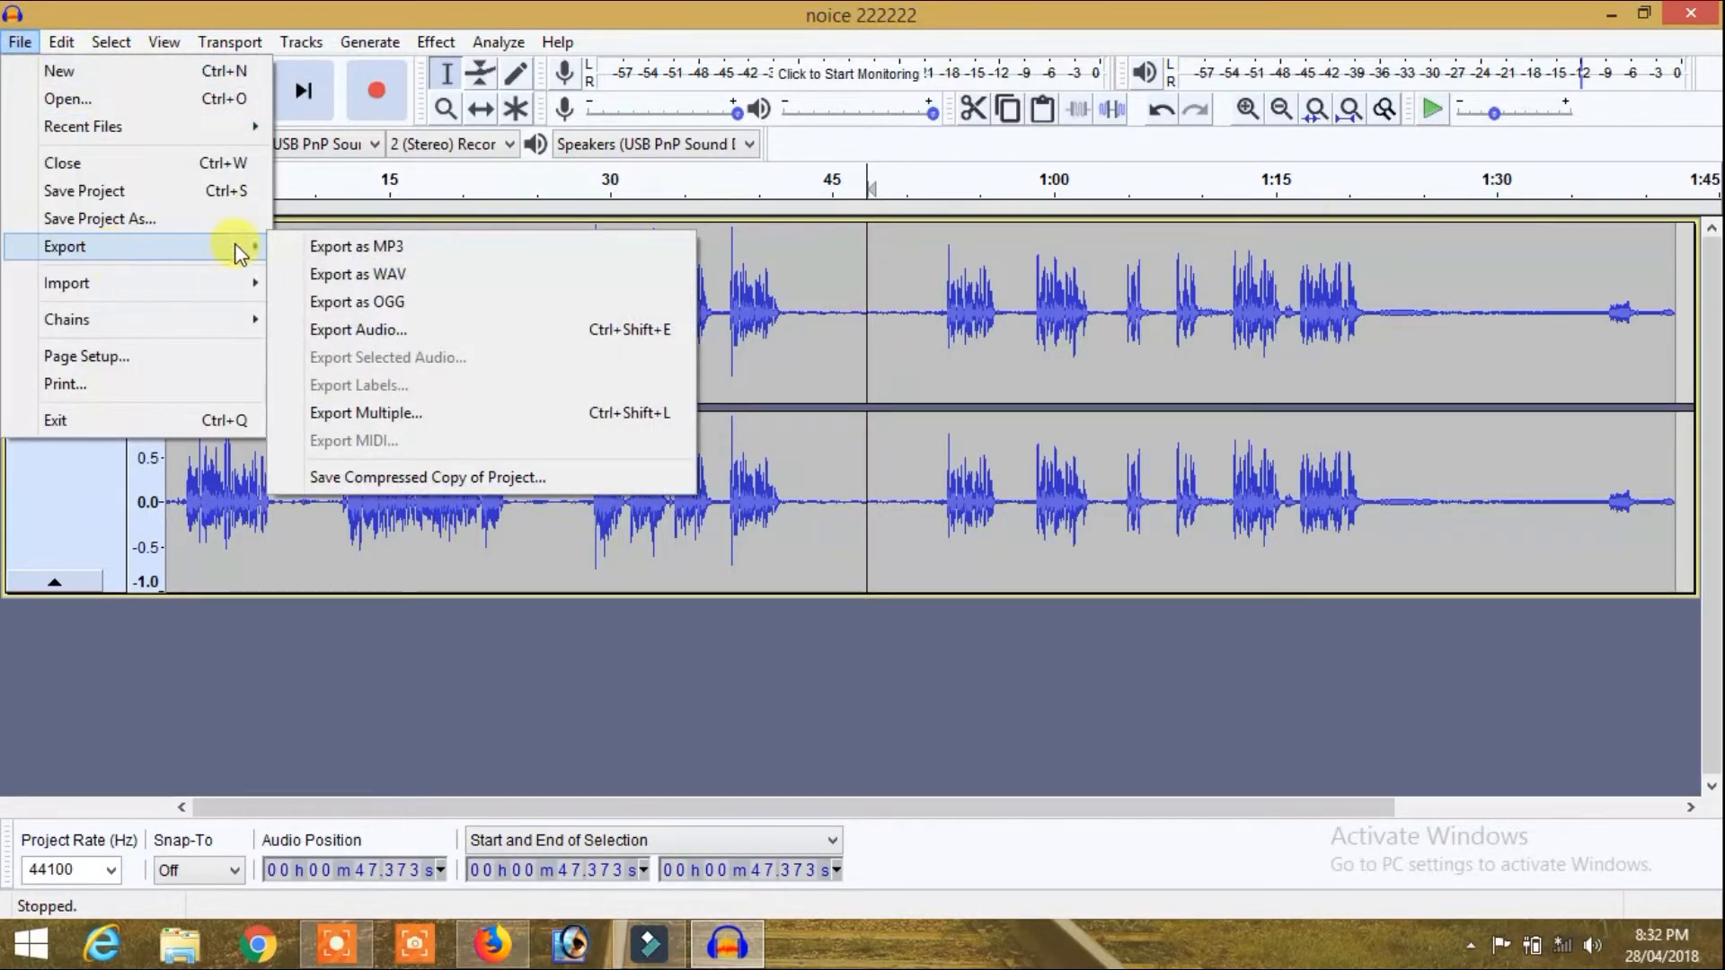
left_click(462, 271)
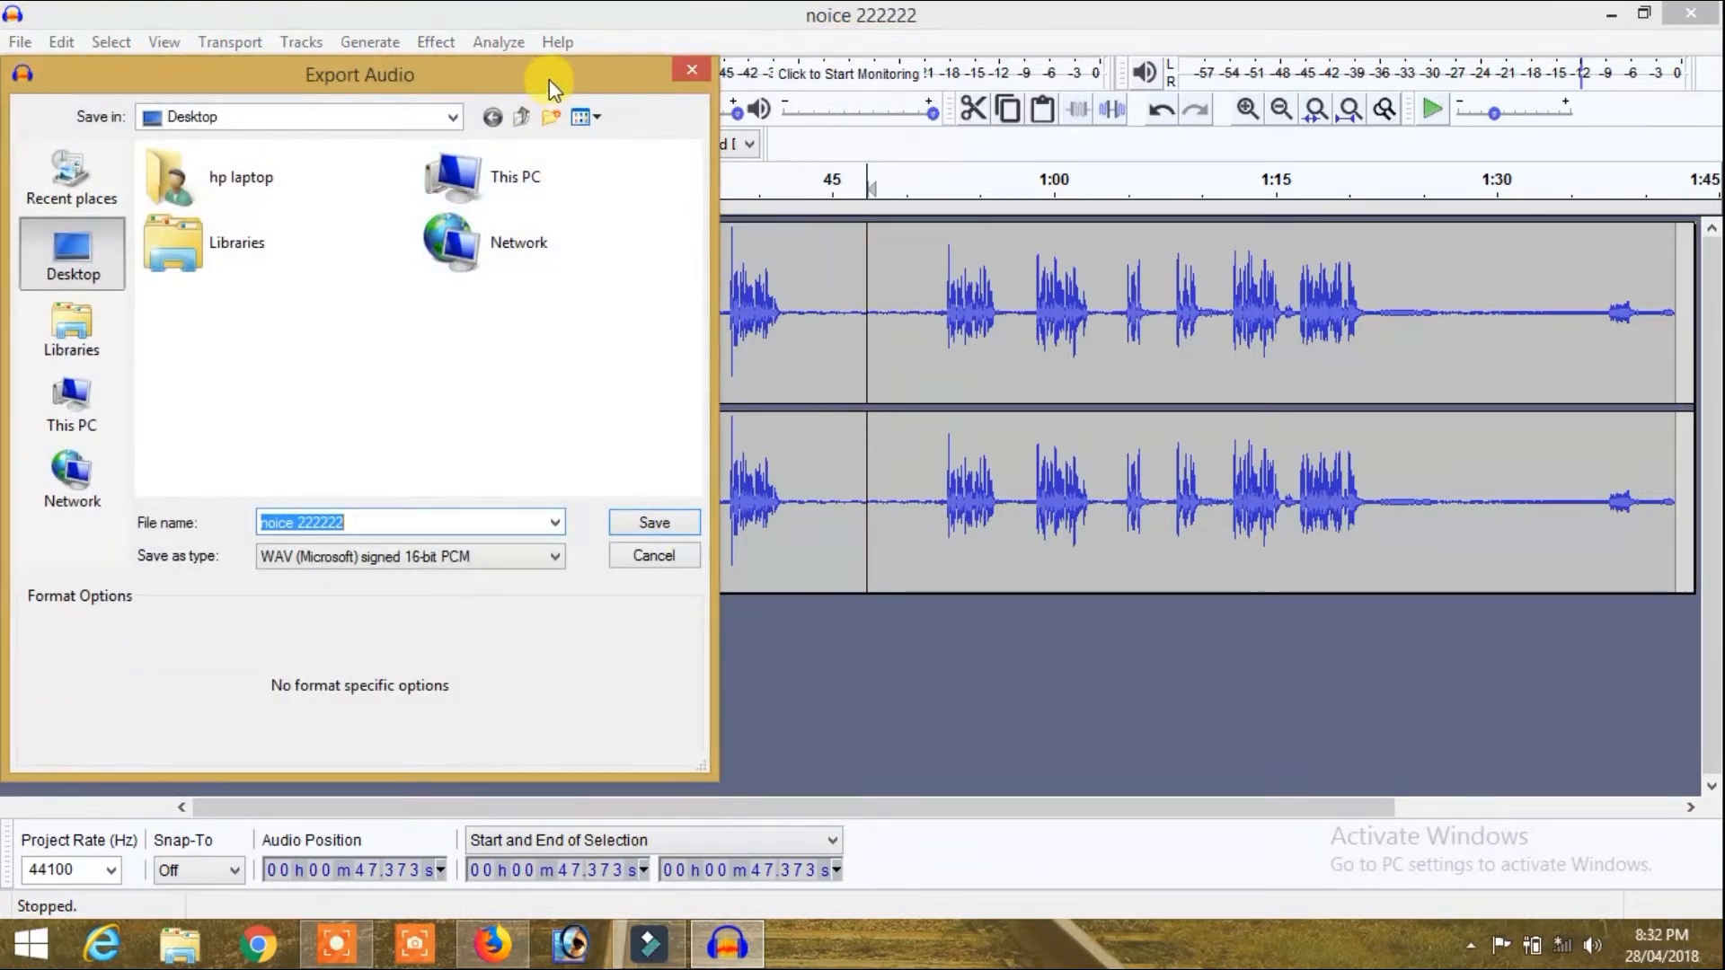
left_click_drag(550, 83, 882, 91)
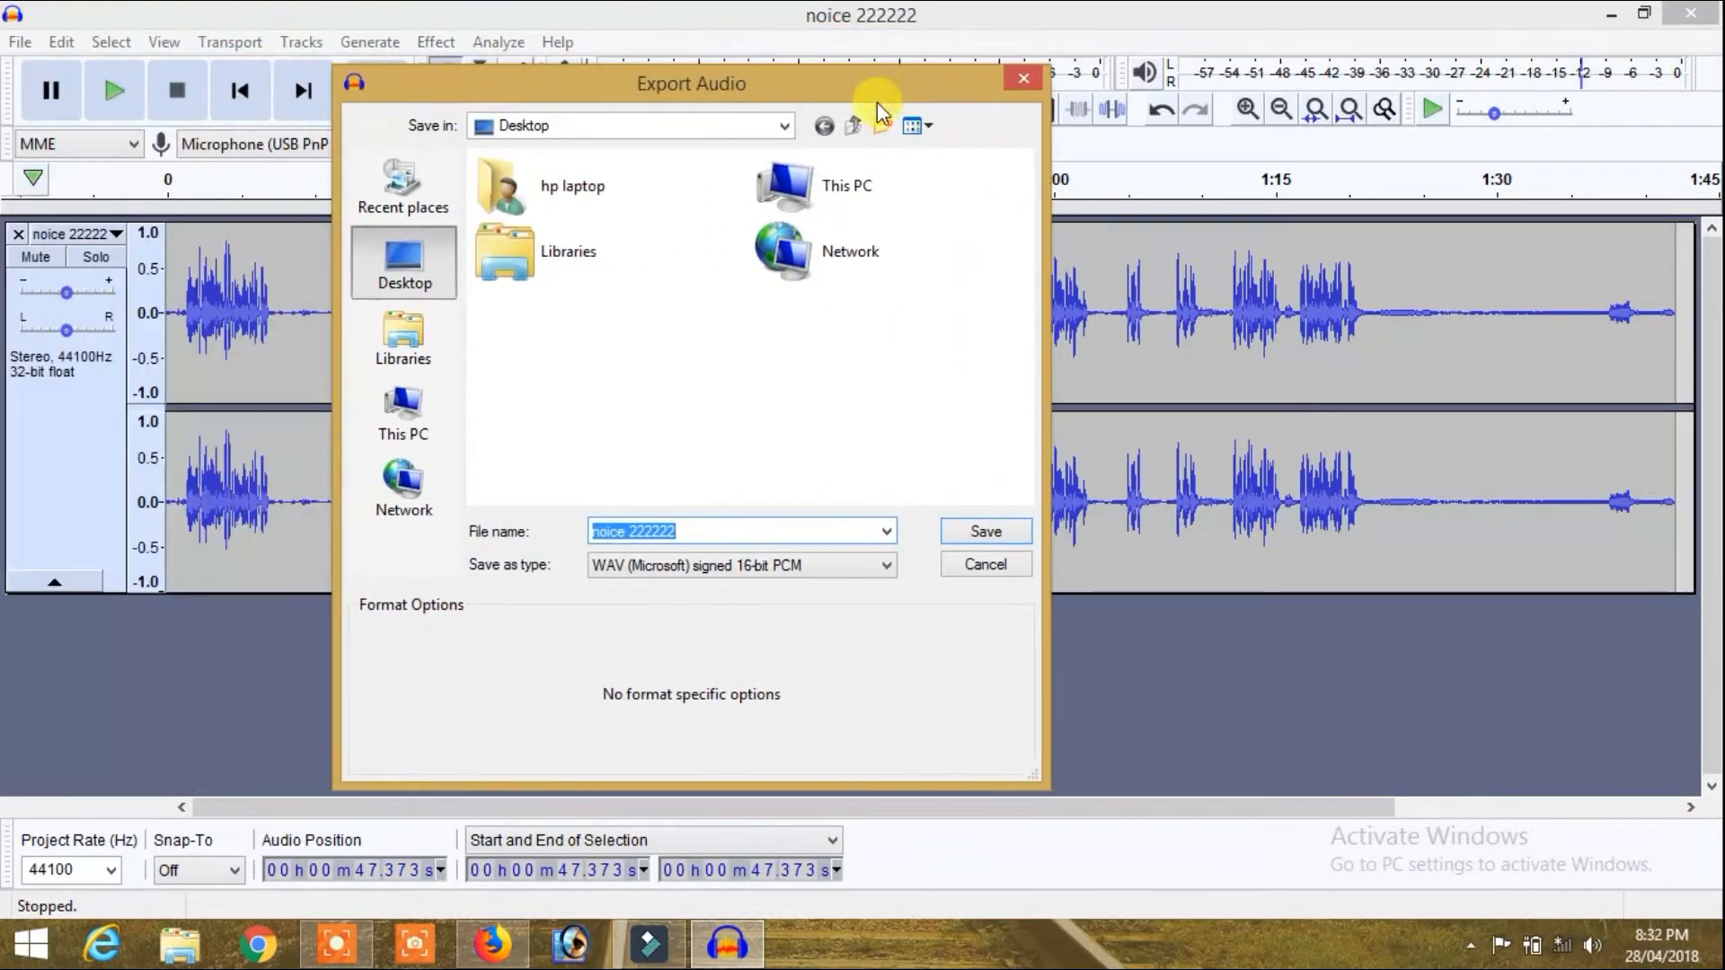
left_click(758, 529)
key("BackSpace")
key("BackSpace")
key("BackSpace")
key("BackSpace")
key("BackSpace")
key("BackSpace")
key("BackSpace")
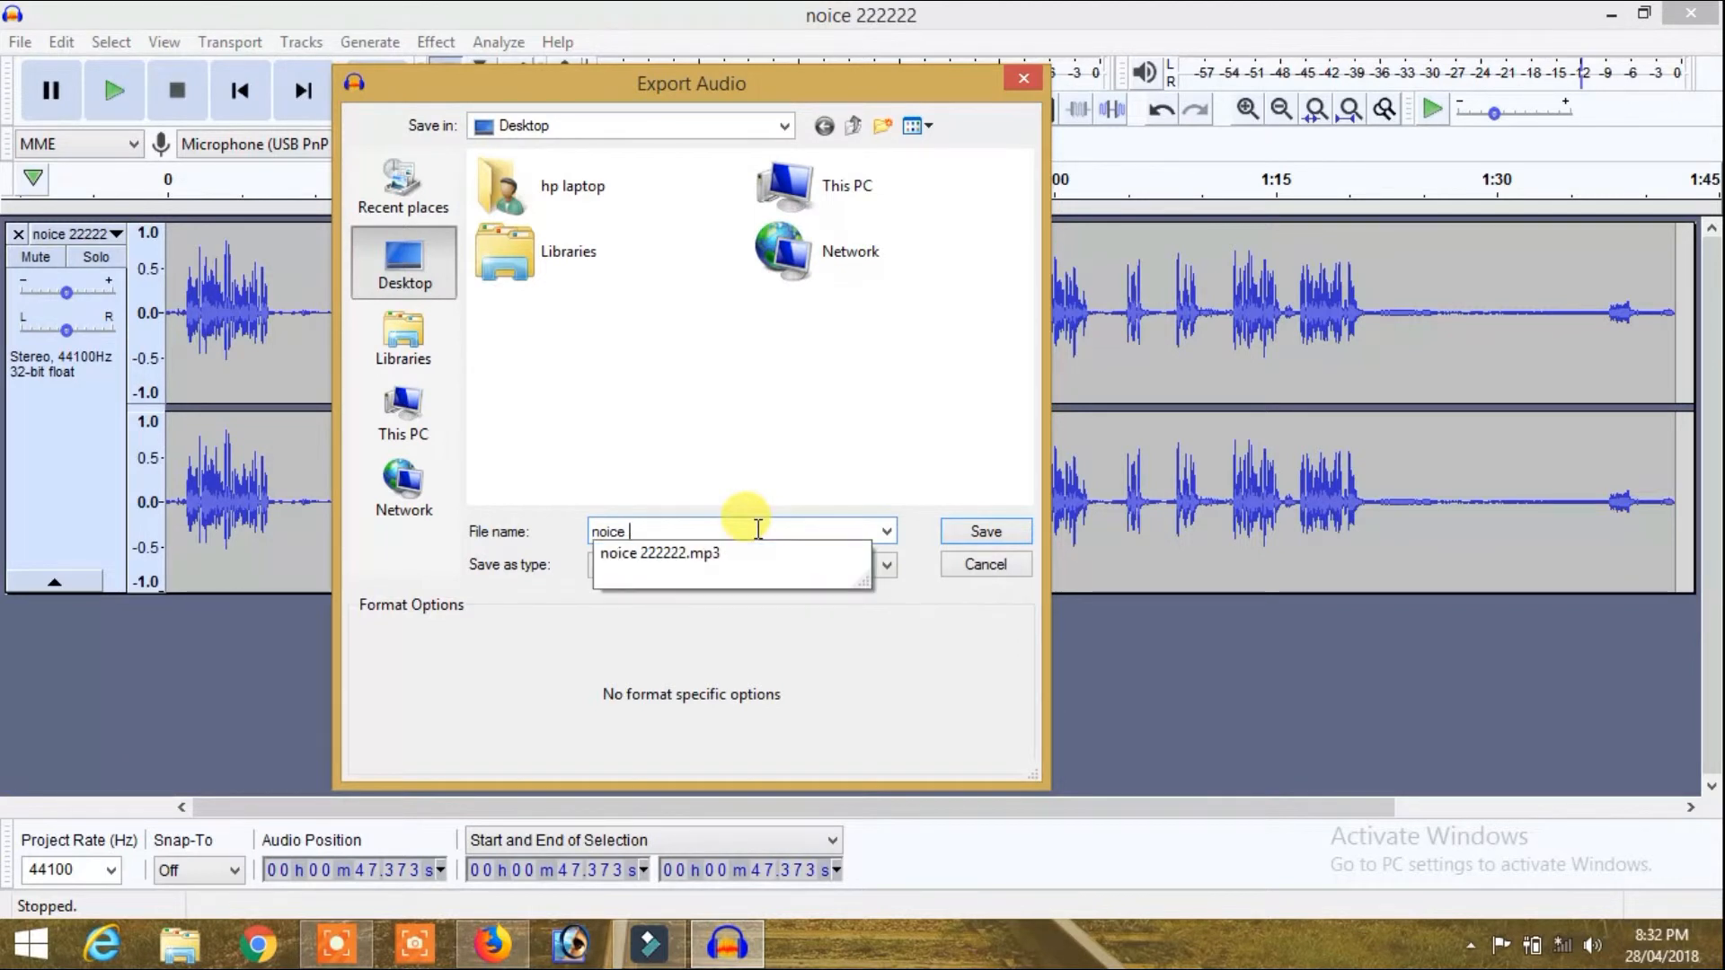
type("22")
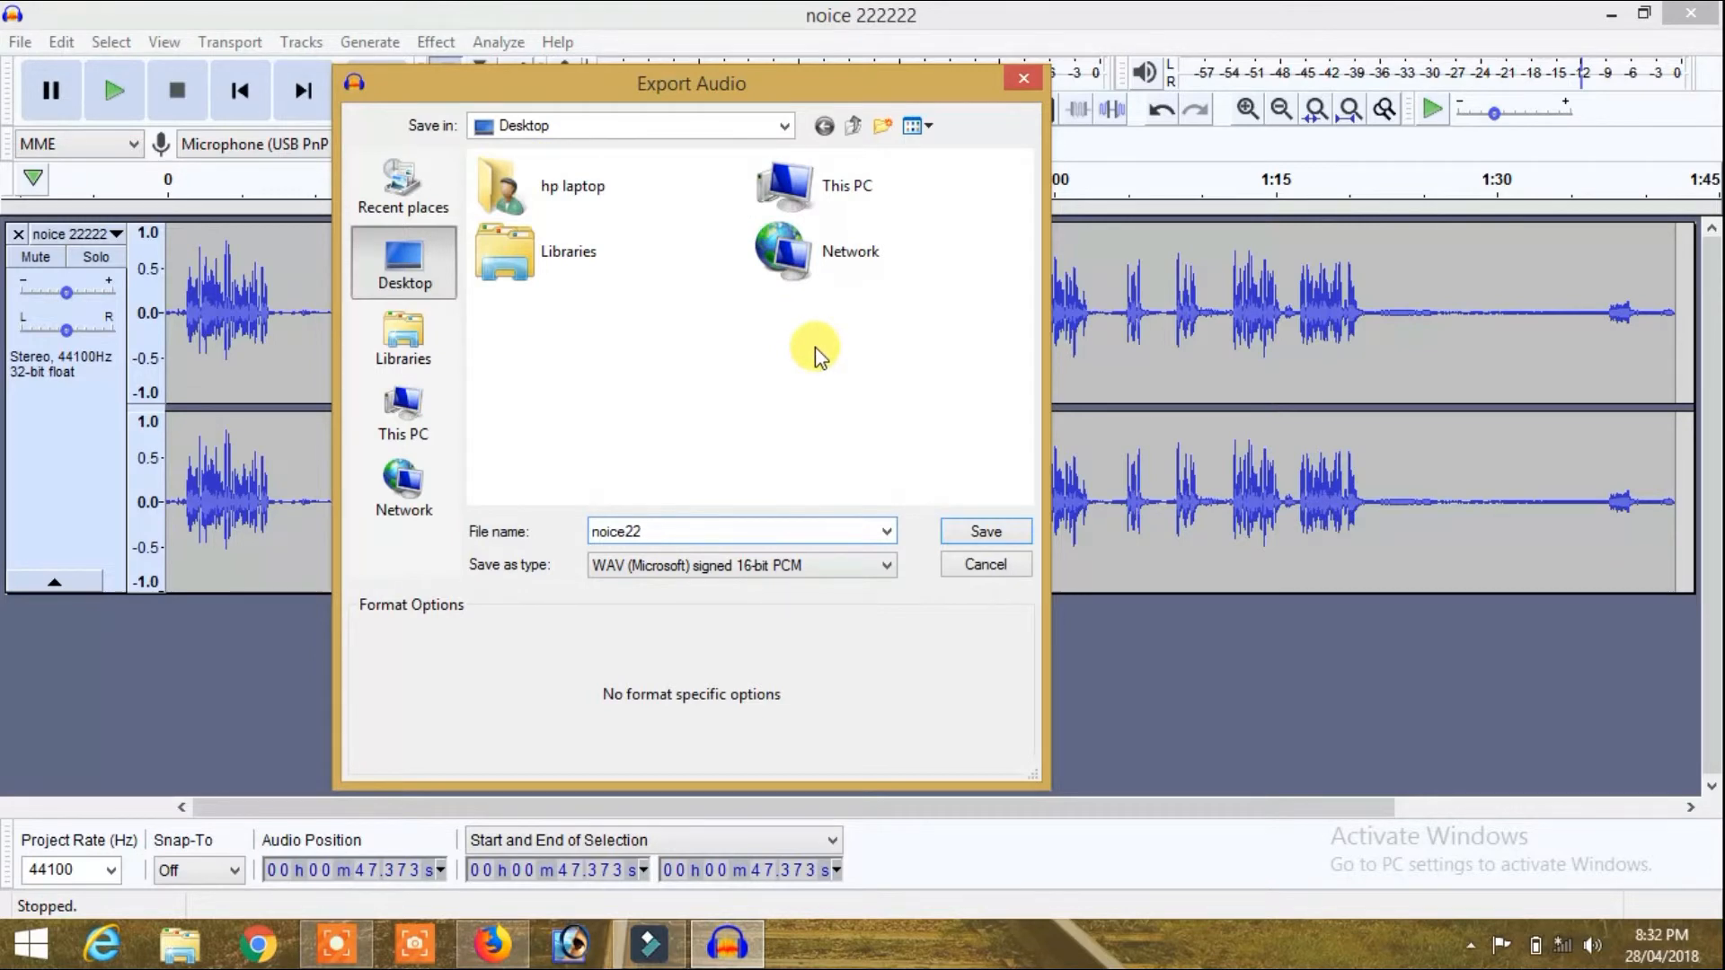
left_click(1001, 530)
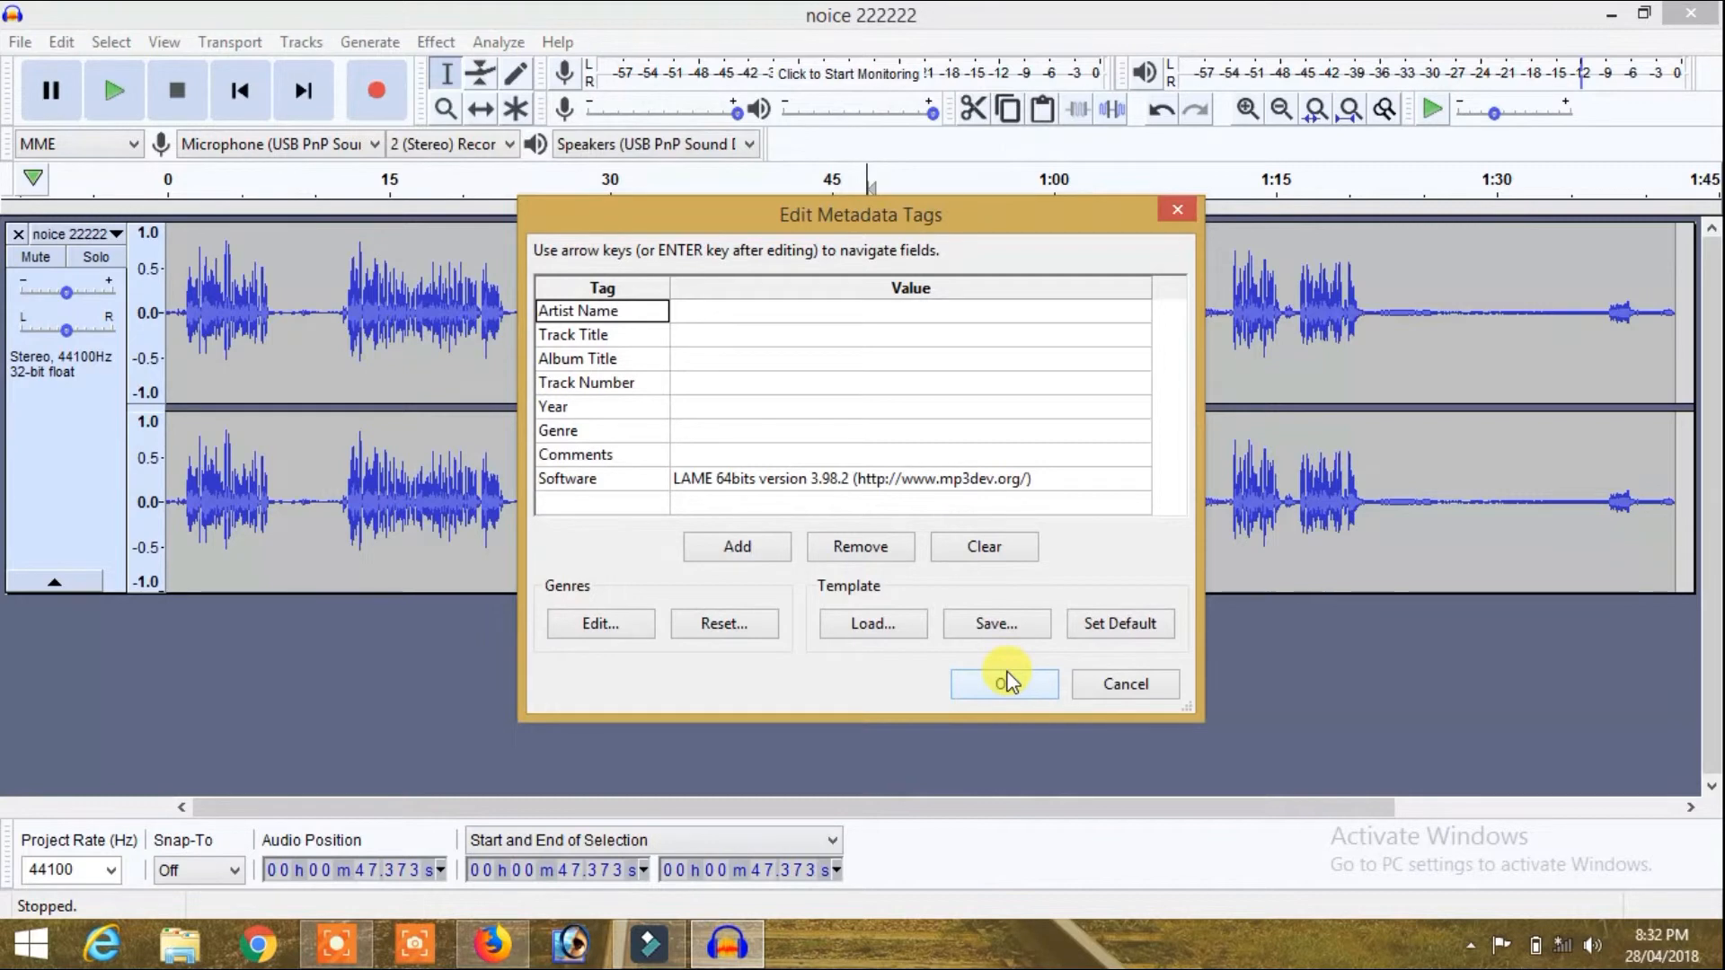
left_click(1038, 688)
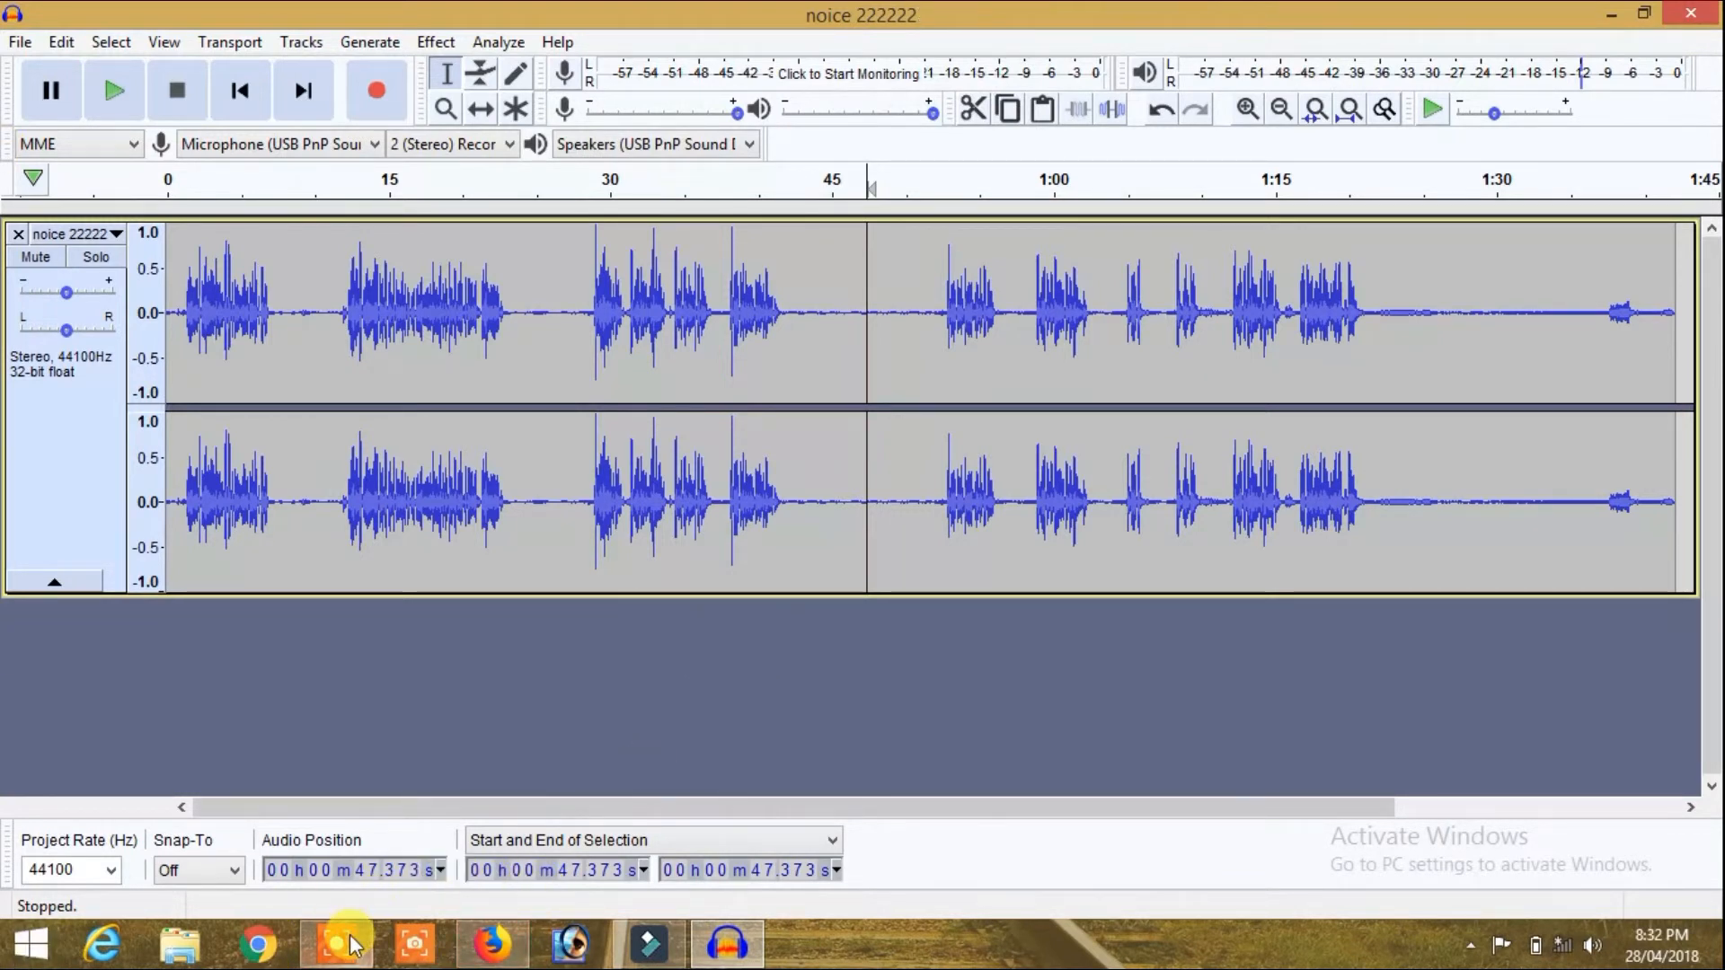
Step: Switch to the Windows desktop and move the exported noice22 file to an empty area away from the other icons
mouse_move(350, 943)
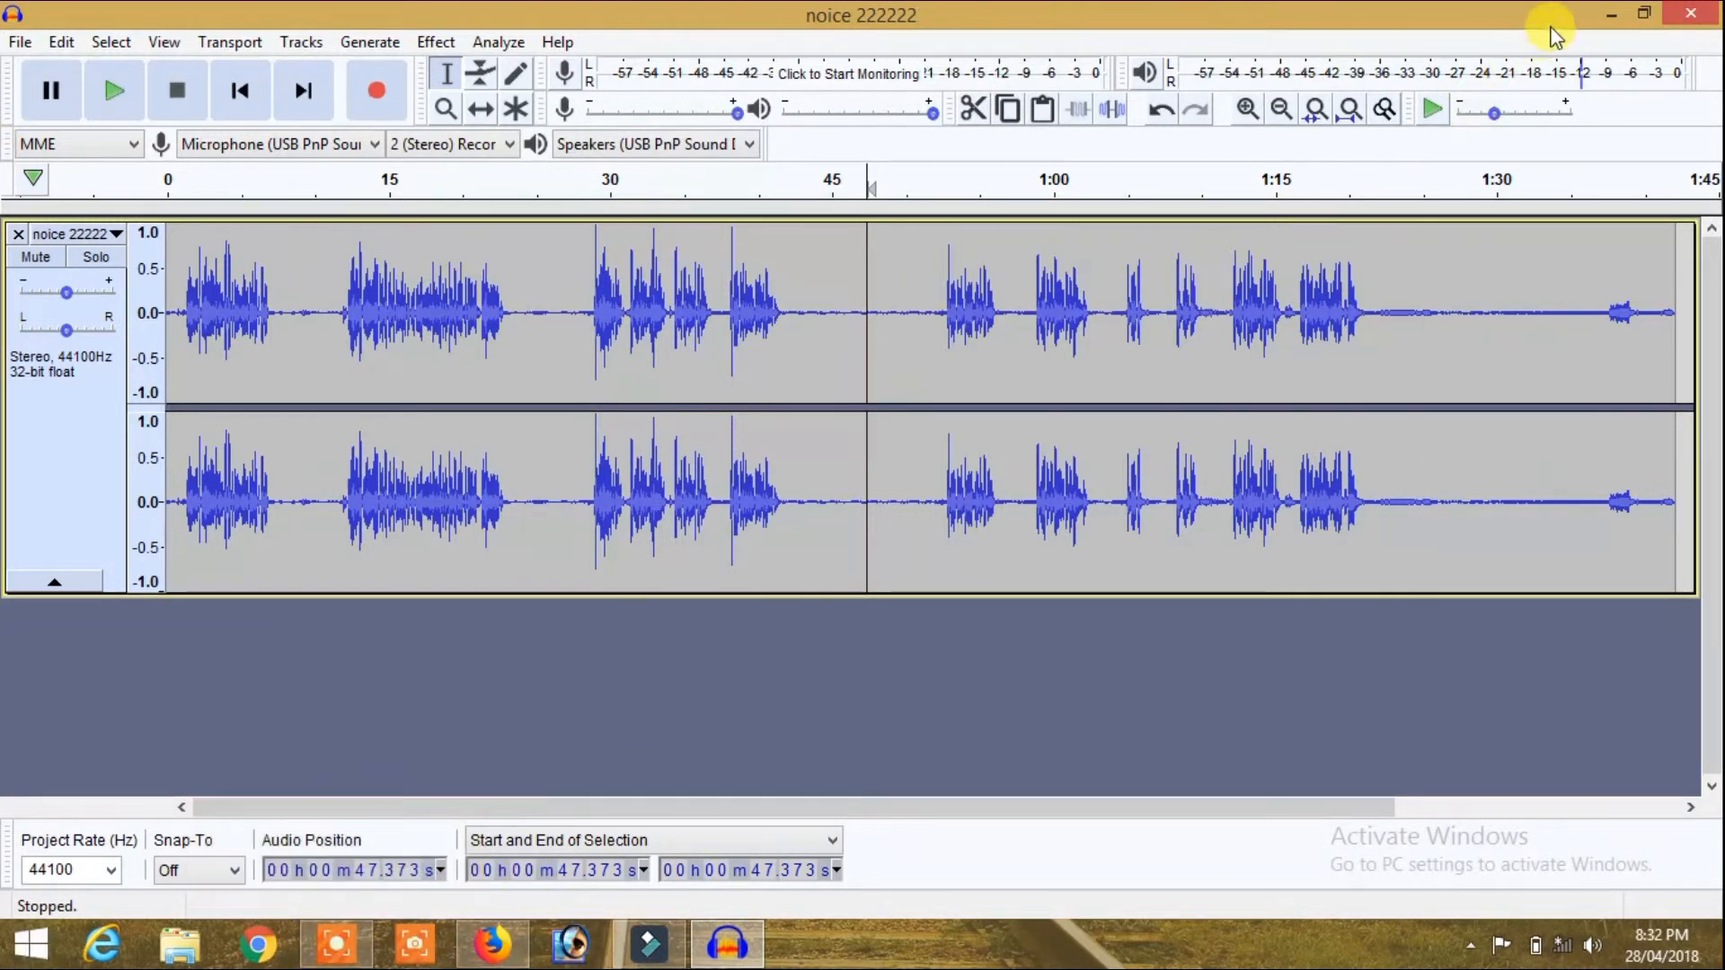
left_click(1610, 15)
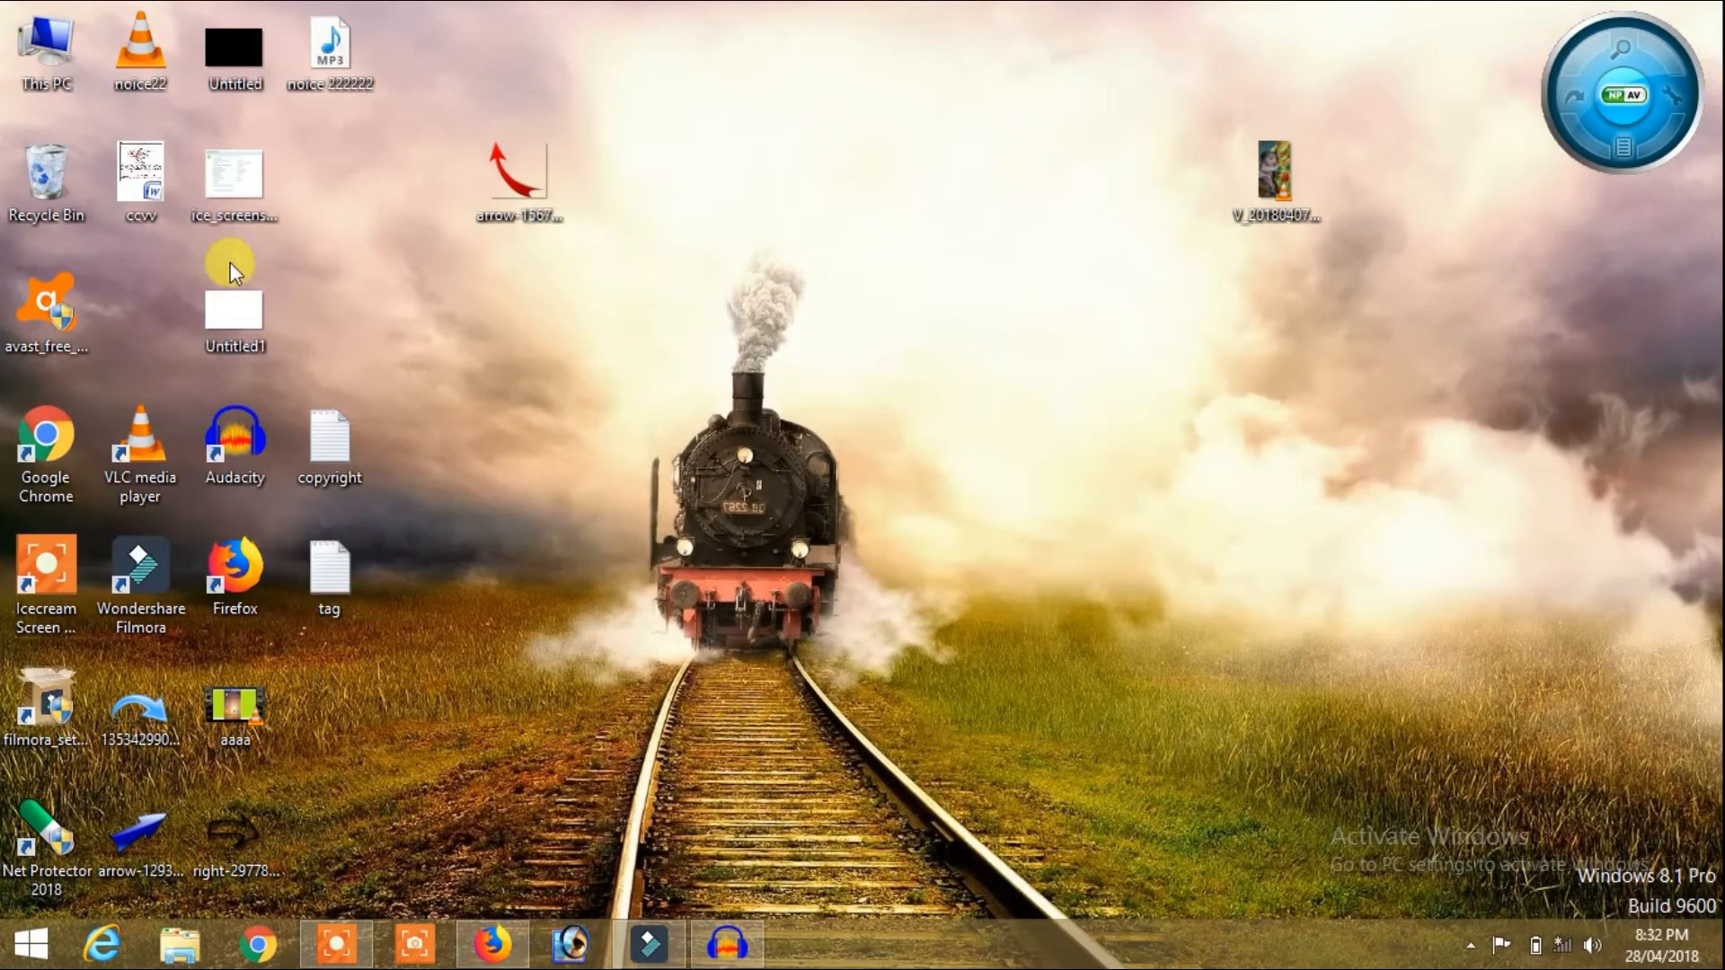
left_click_drag(139, 49, 996, 370)
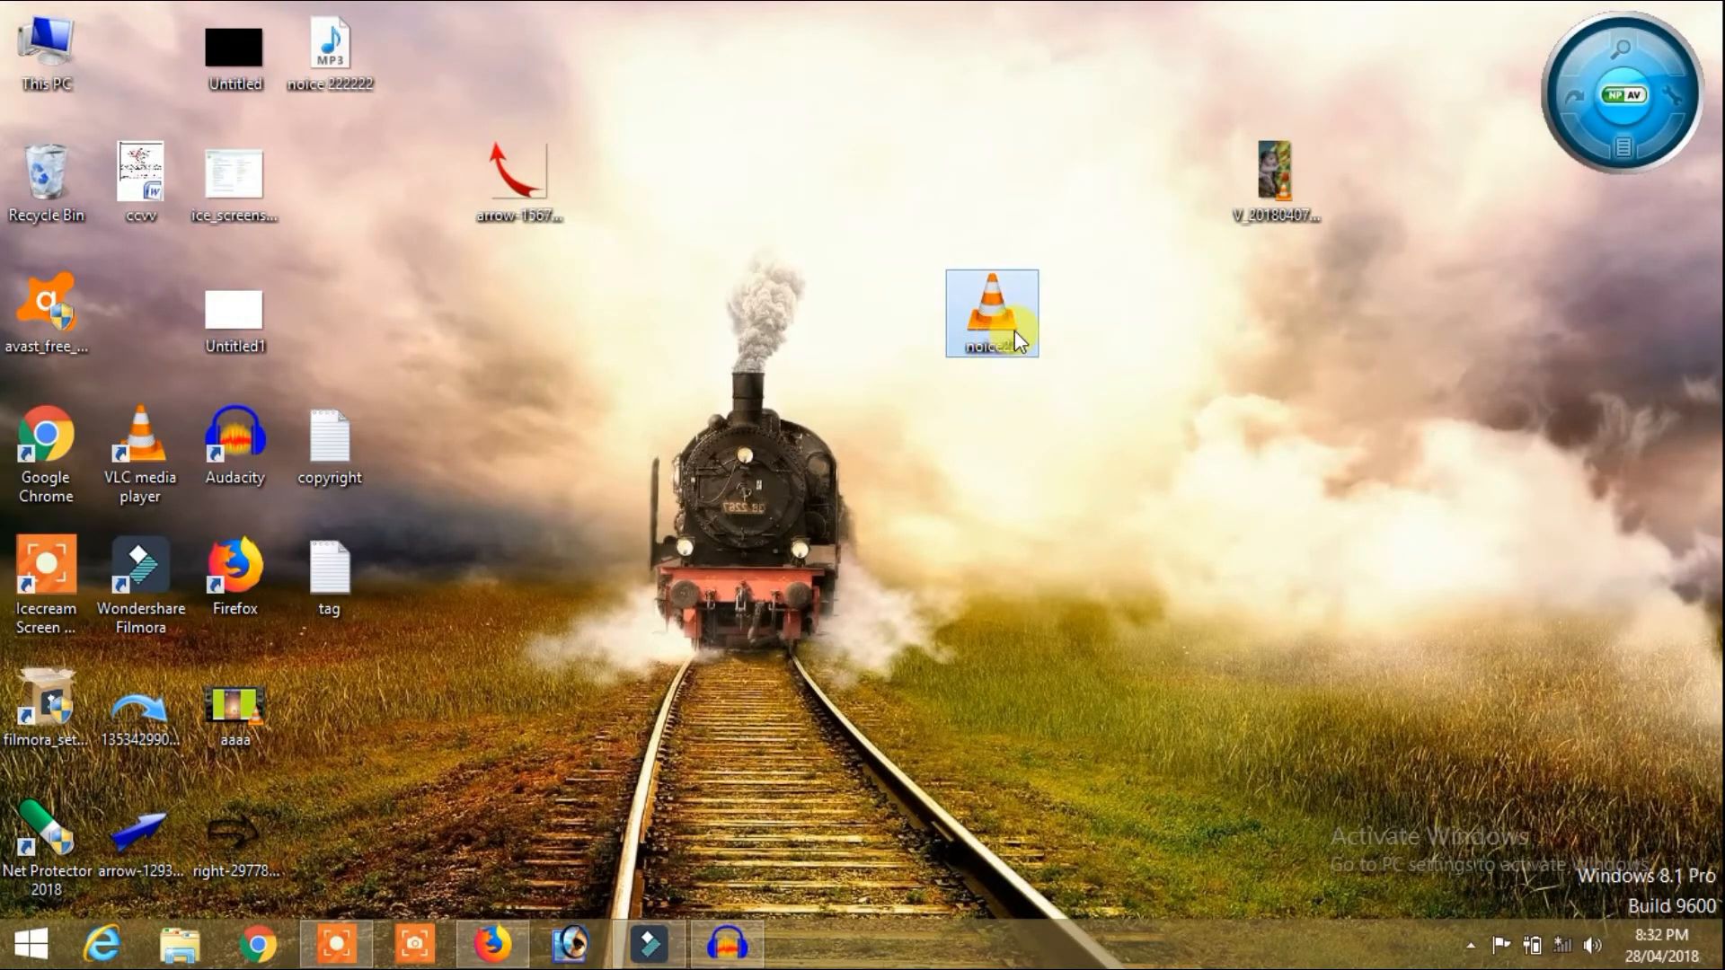